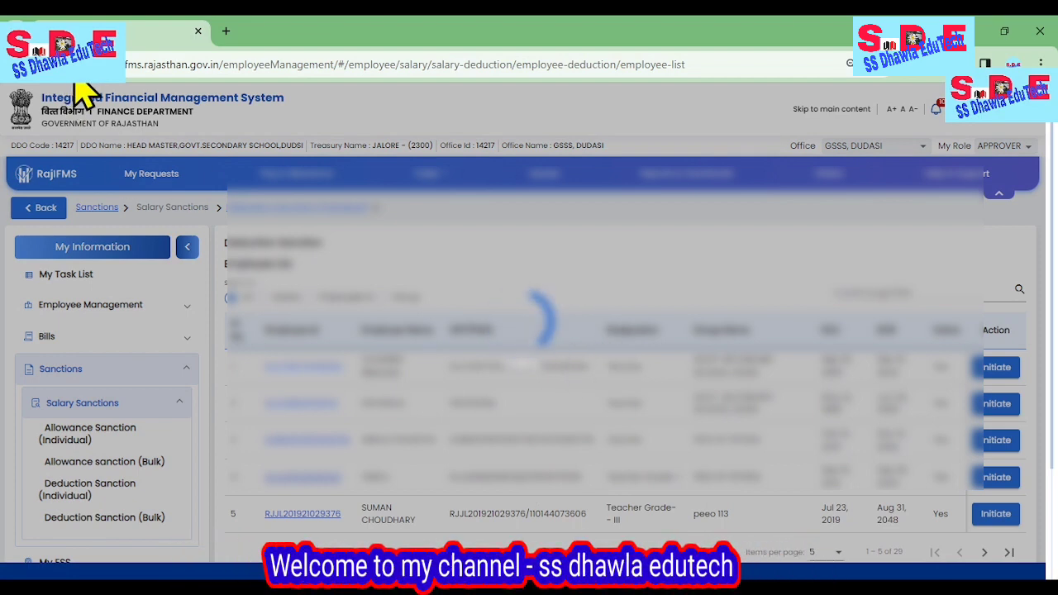
Show more employees per page in the Deduction Sanction list and initiate a sanction for the employee in row 14.
{"action": "left_click", "coordinate": [81, 66]}
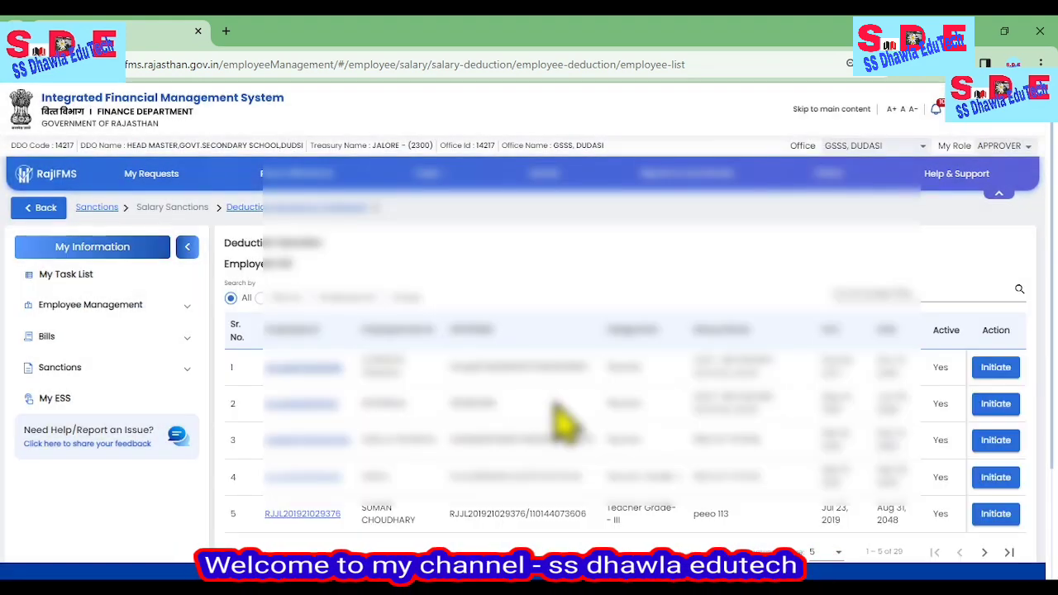
{"action": "scroll", "coordinate": [612, 413], "scroll_direction": "down", "scroll_amount": 1}
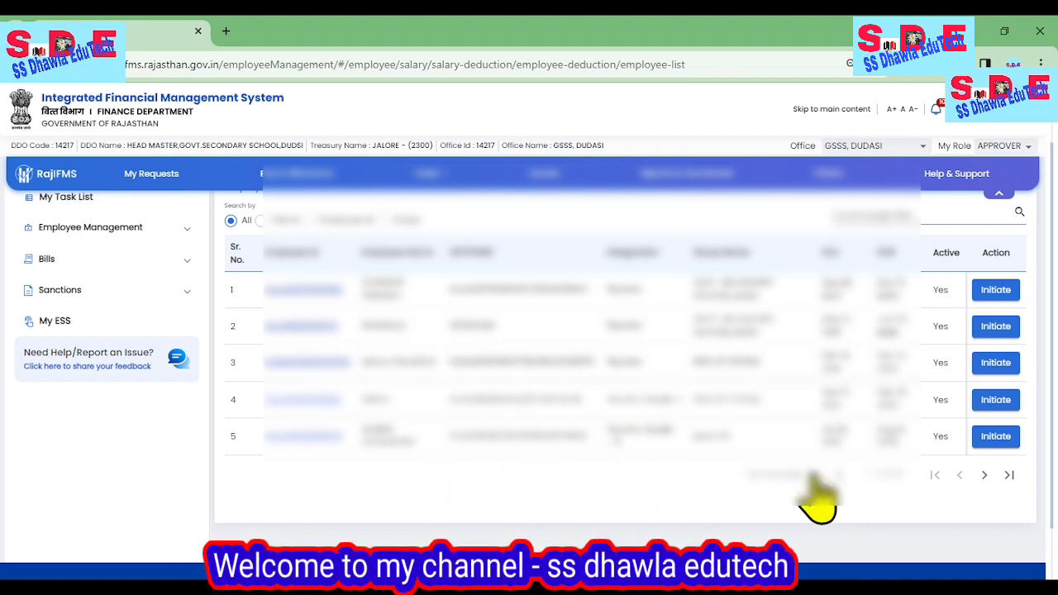
{"action": "left_click", "coordinate": [825, 478]}
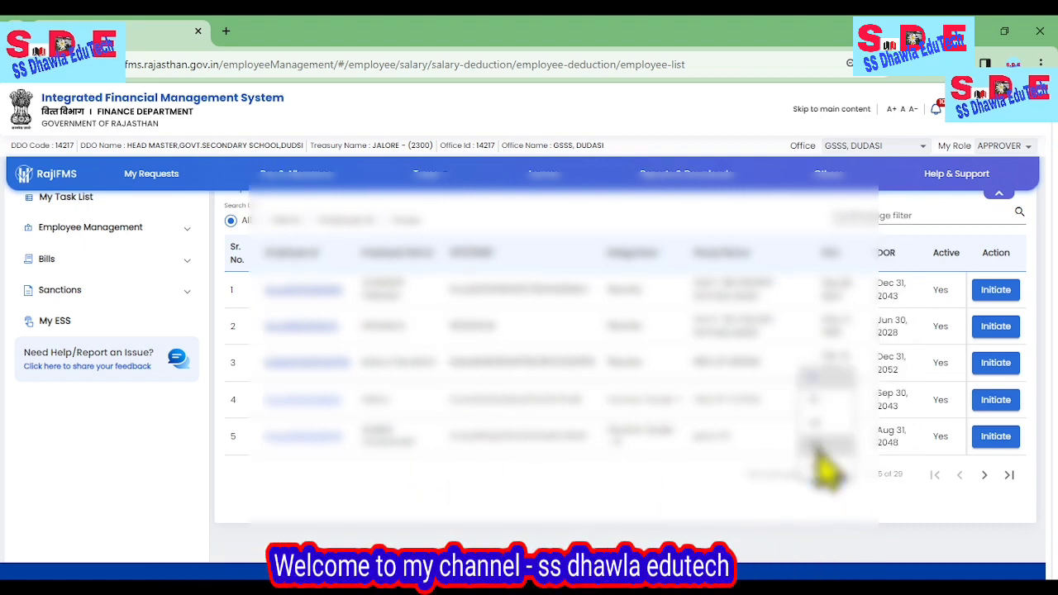
{"action": "left_click", "coordinate": [827, 465]}
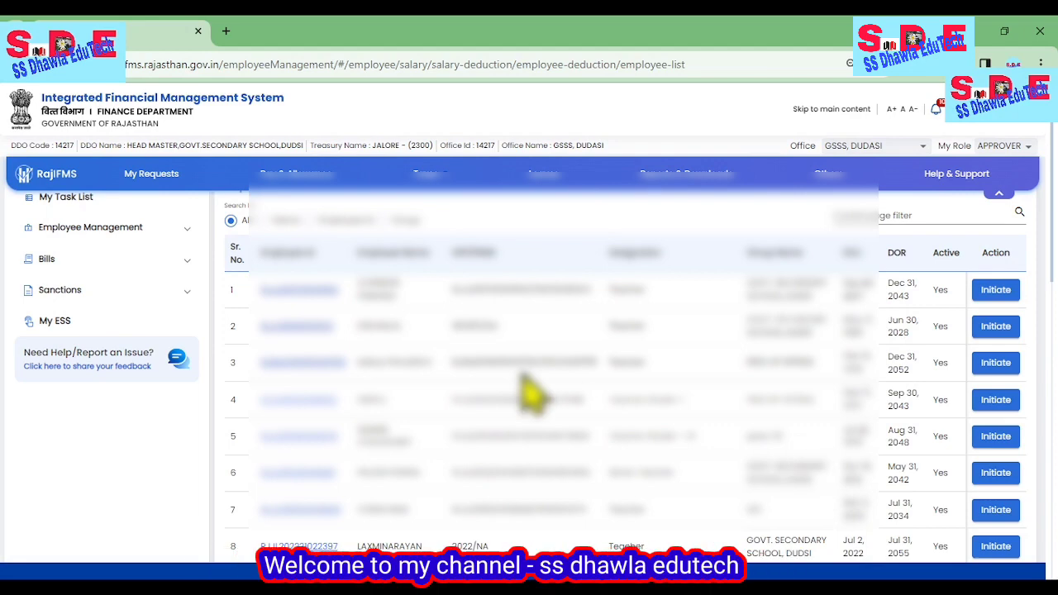
{"action": "scroll", "coordinate": [529, 397], "scroll_direction": "down", "scroll_amount": 1}
{"action": "scroll", "coordinate": [508, 397], "scroll_direction": "down", "scroll_amount": 1}
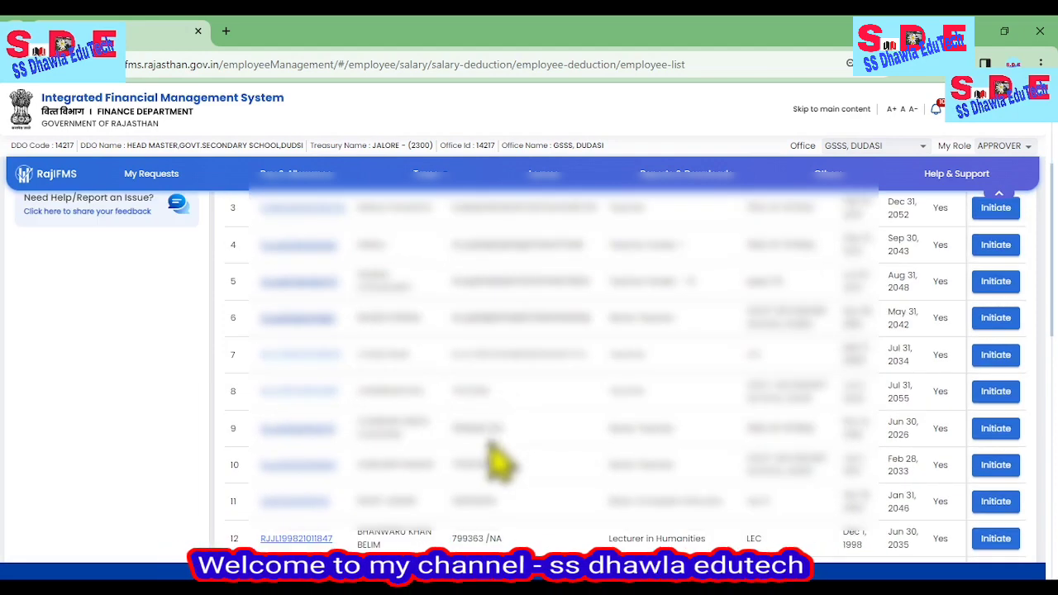
{"action": "scroll", "coordinate": [498, 462], "scroll_direction": "down", "scroll_amount": 1}
{"action": "scroll", "coordinate": [510, 487], "scroll_direction": "down", "scroll_amount": 1}
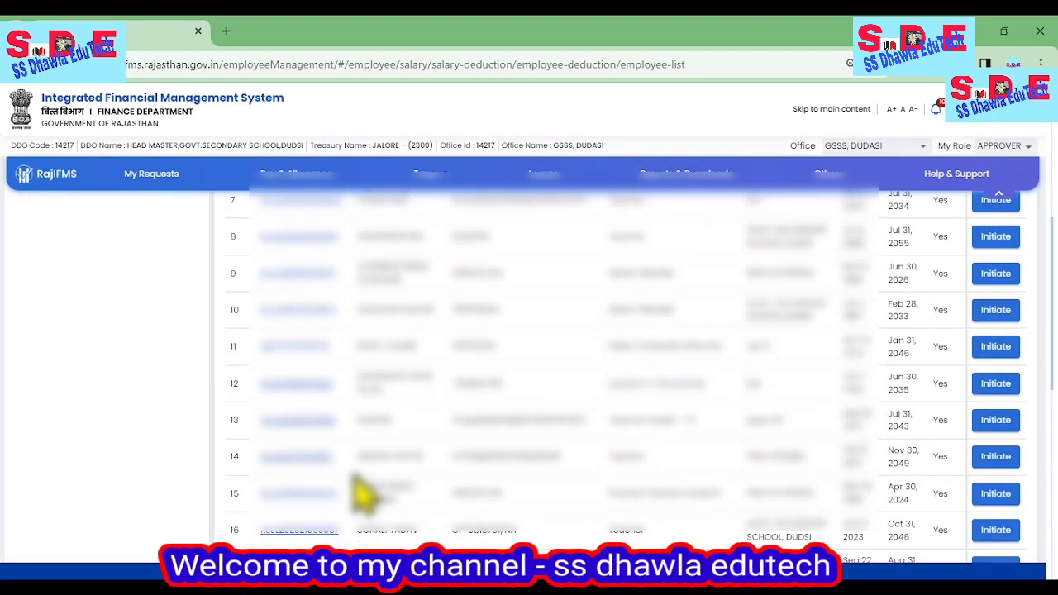
{"action": "left_click", "coordinate": [995, 456]}
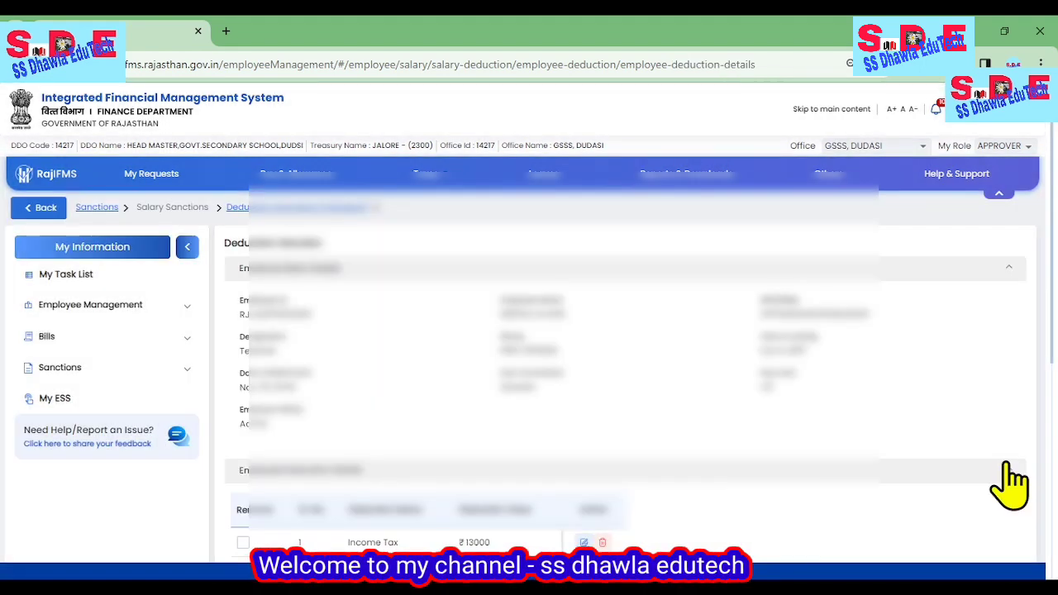
Edit the Income Tax entry by adding a recurring monthly Income Tax(202) deduction of 7000 effective from the FEBRUARY salary.
{"action": "scroll", "coordinate": [637, 449], "scroll_direction": "down", "scroll_amount": 2}
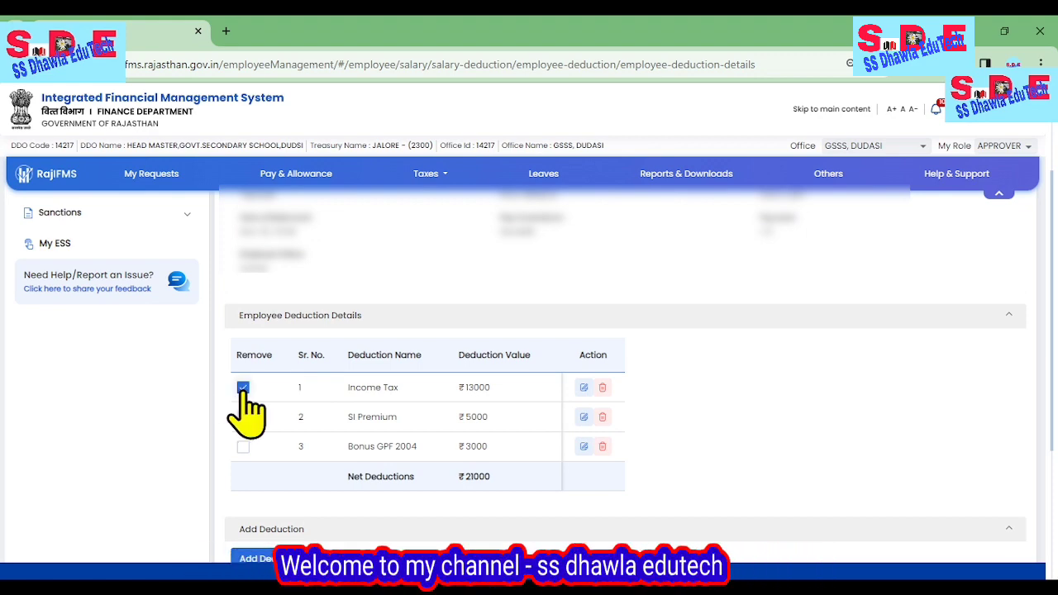
{"action": "left_click", "coordinate": [585, 388]}
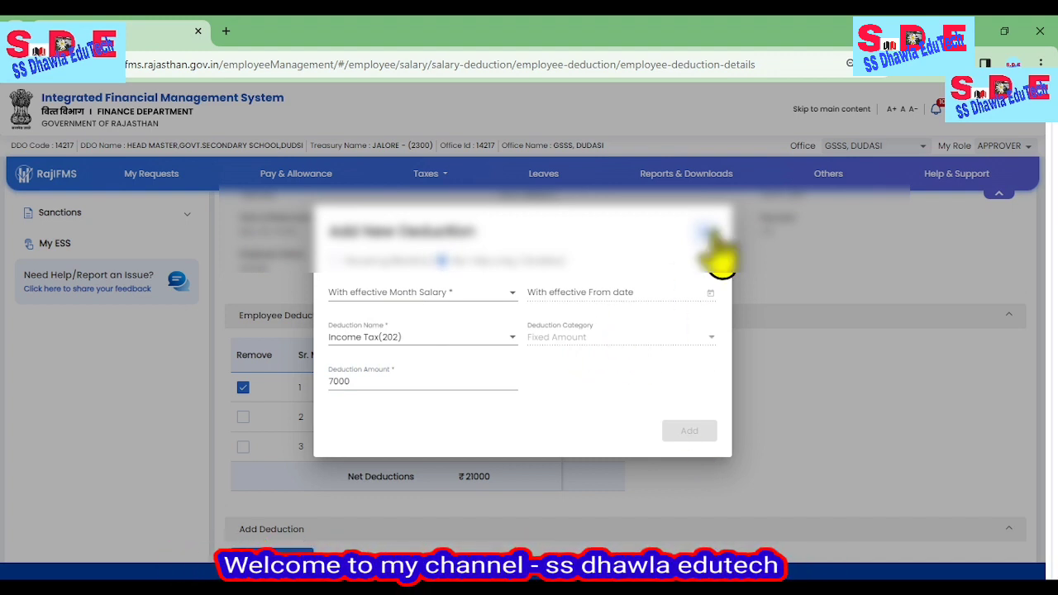
{"action": "left_click", "coordinate": [334, 260]}
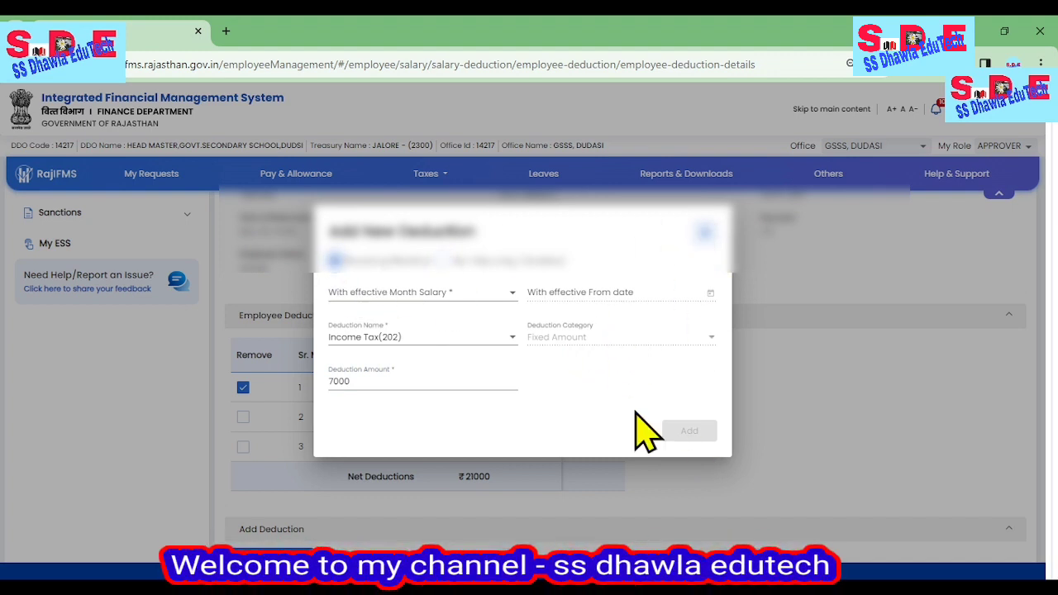
{"action": "left_click", "coordinate": [415, 378]}
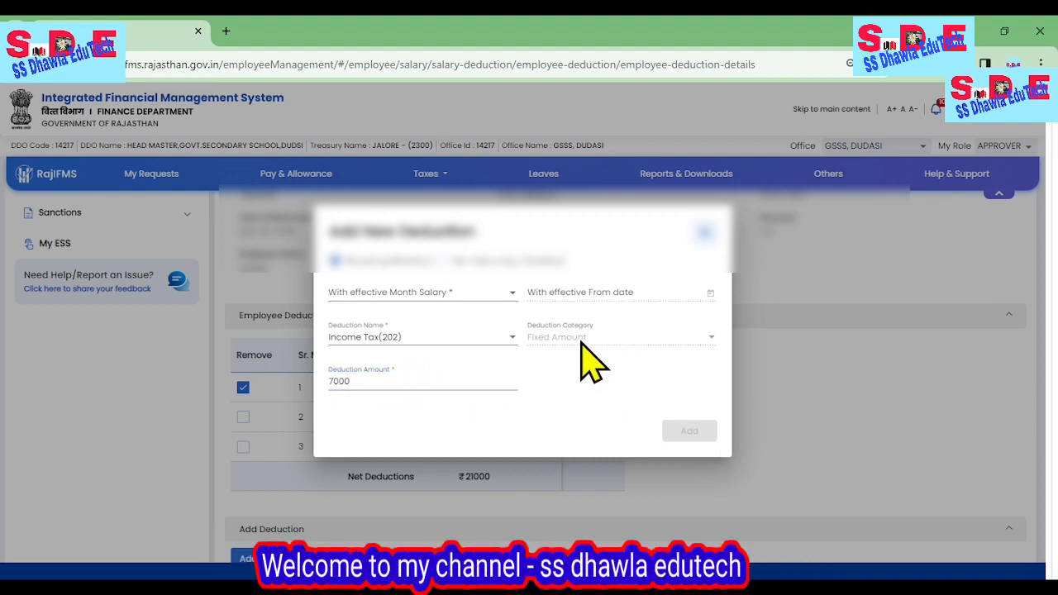
{"action": "left_click", "coordinate": [424, 338]}
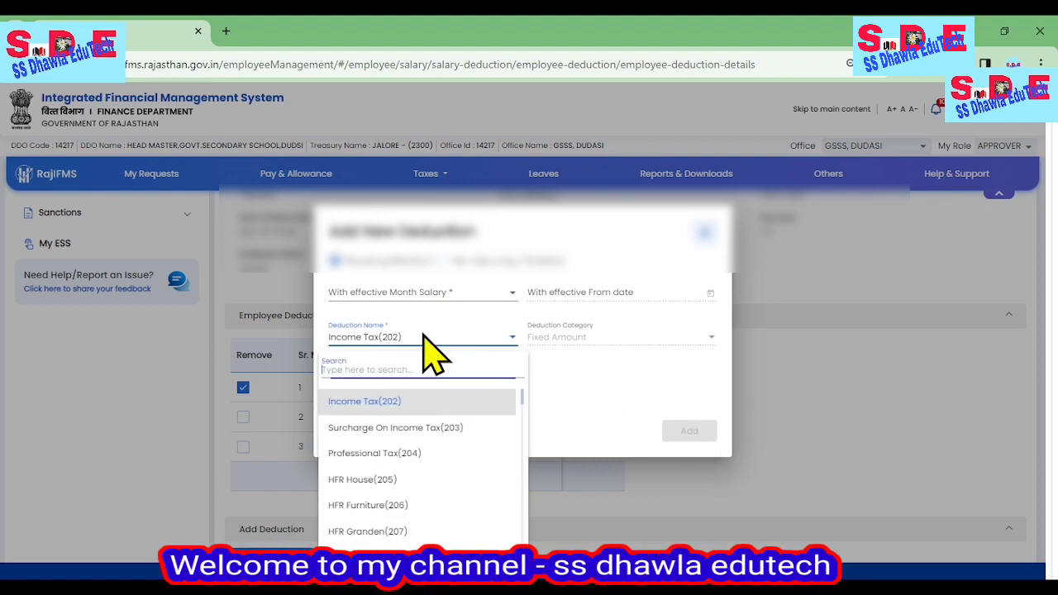
{"action": "left_click", "coordinate": [405, 407]}
{"action": "left_click", "coordinate": [596, 300]}
{"action": "left_click", "coordinate": [441, 298]}
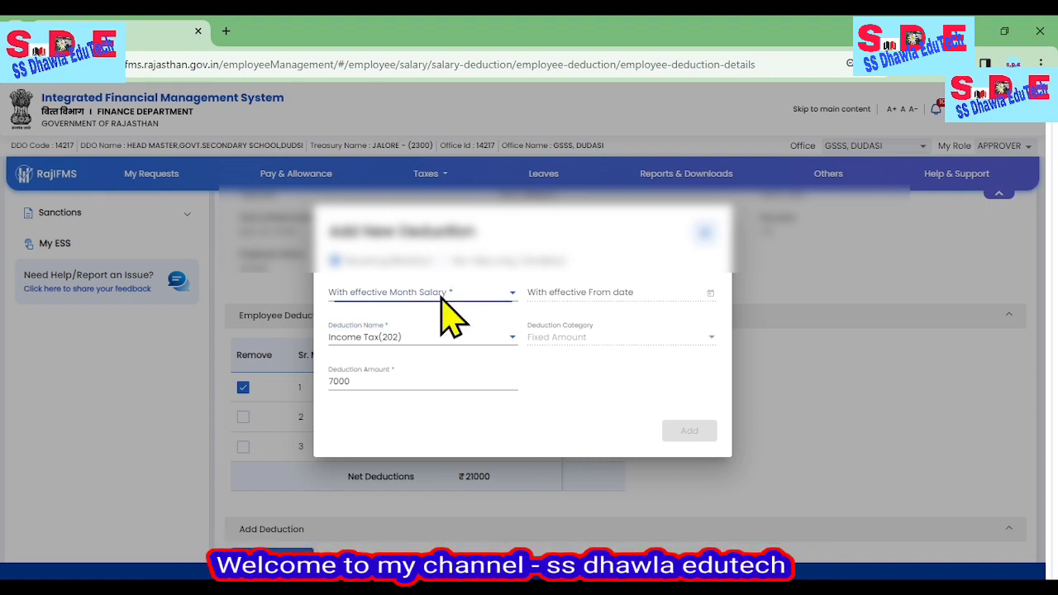
{"action": "left_click", "coordinate": [396, 316]}
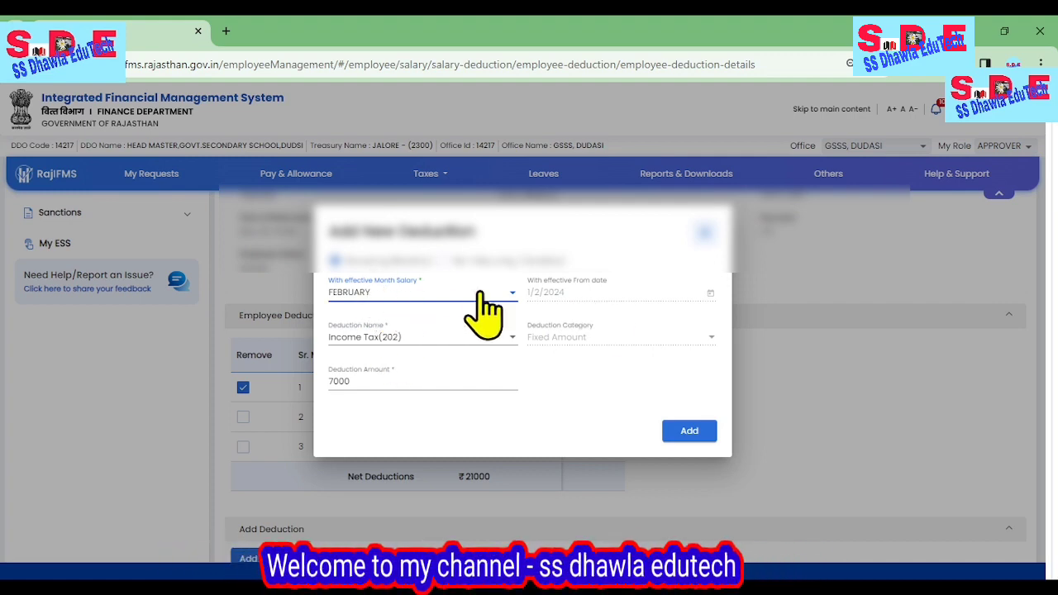
{"action": "left_click", "coordinate": [689, 432]}
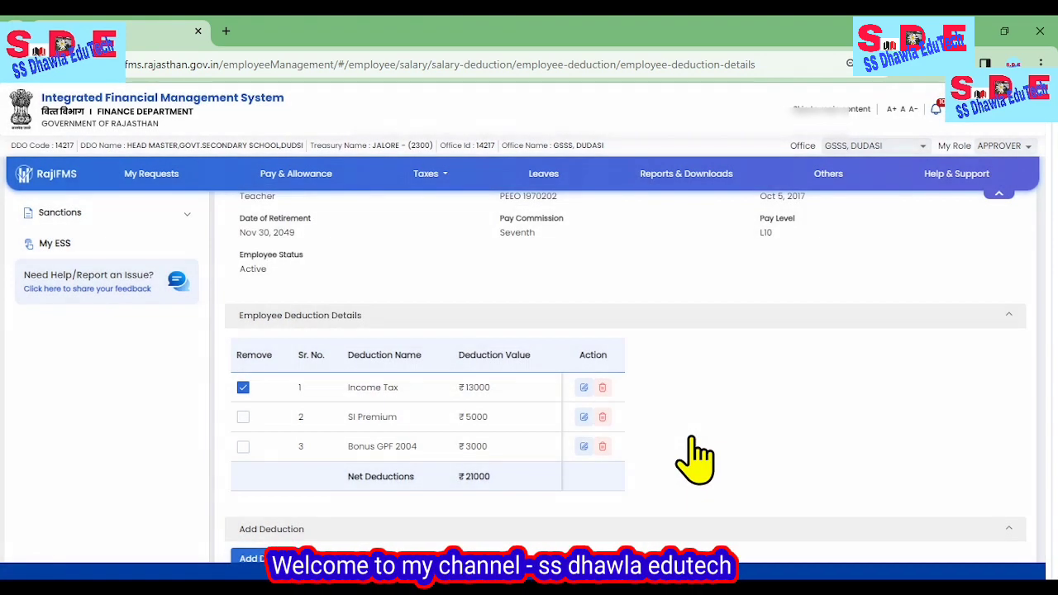
{"action": "scroll", "coordinate": [692, 438], "scroll_direction": "down", "scroll_amount": 3}
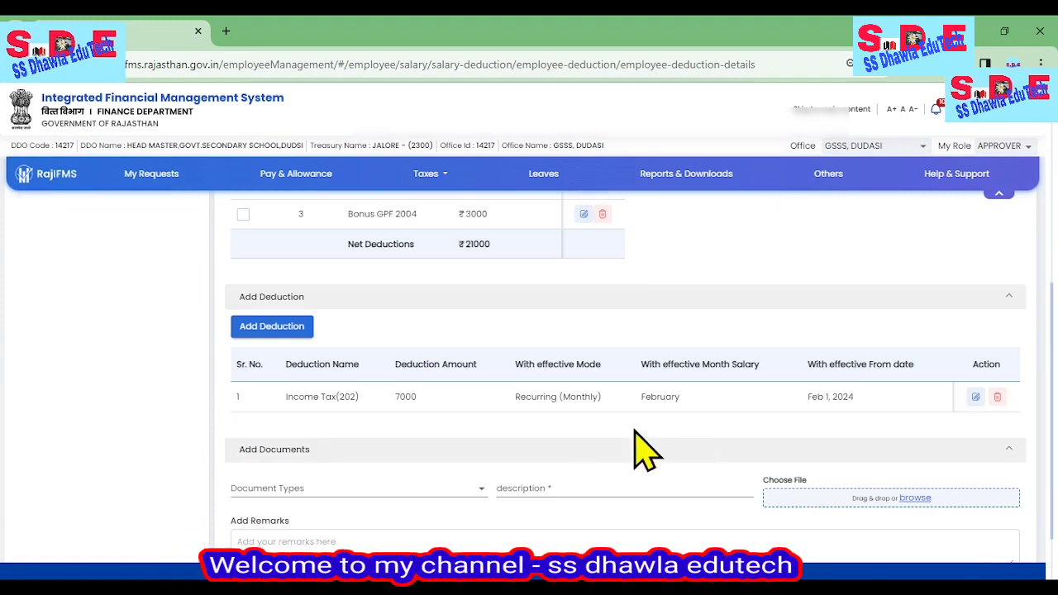
{"action": "left_click", "coordinate": [273, 331]}
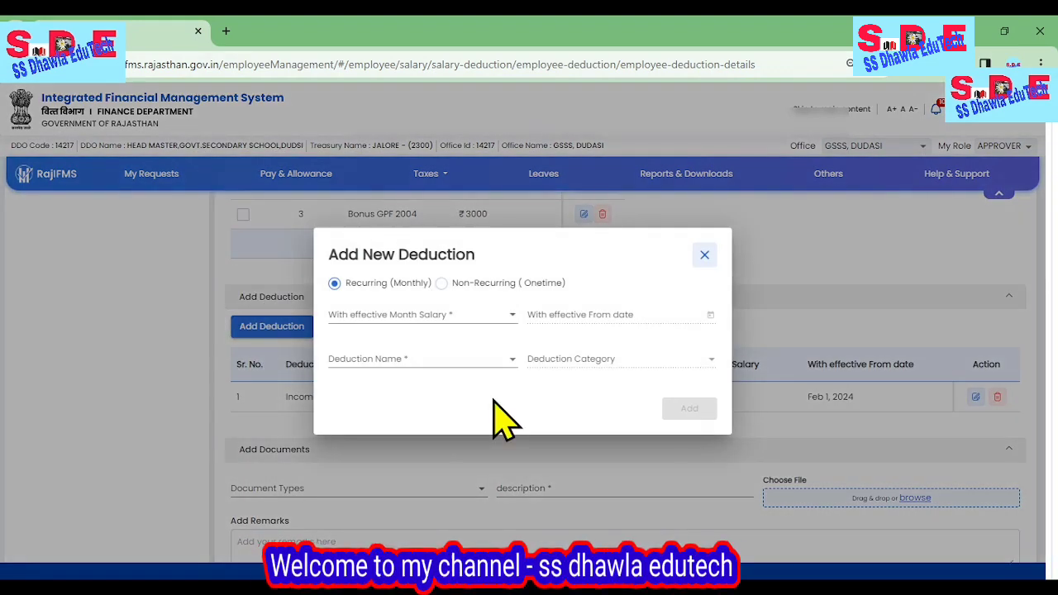
{"action": "left_click", "coordinate": [420, 359]}
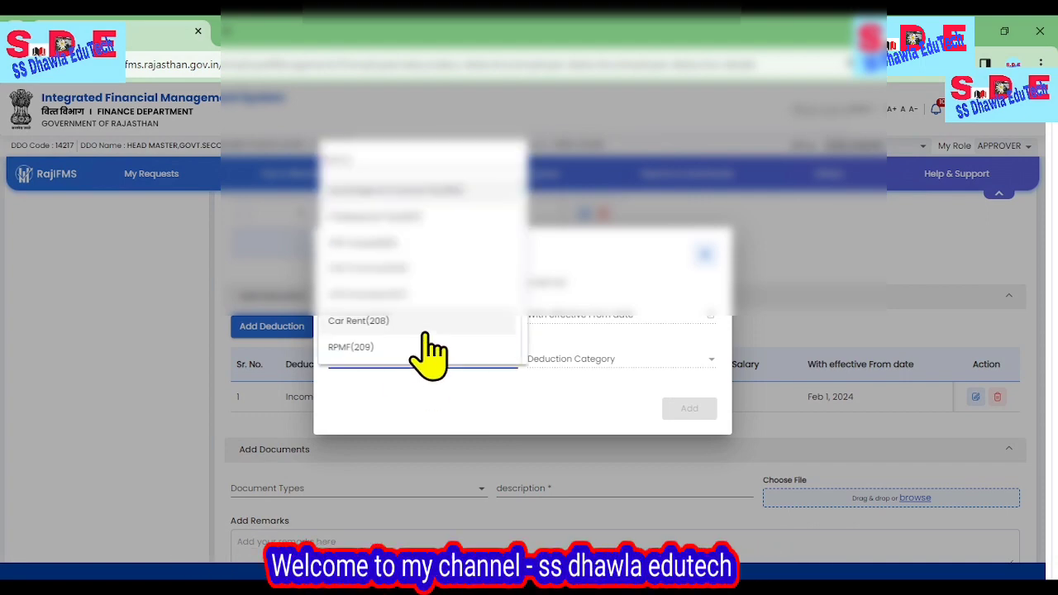
{"action": "left_click", "coordinate": [708, 272]}
{"action": "left_click", "coordinate": [705, 255]}
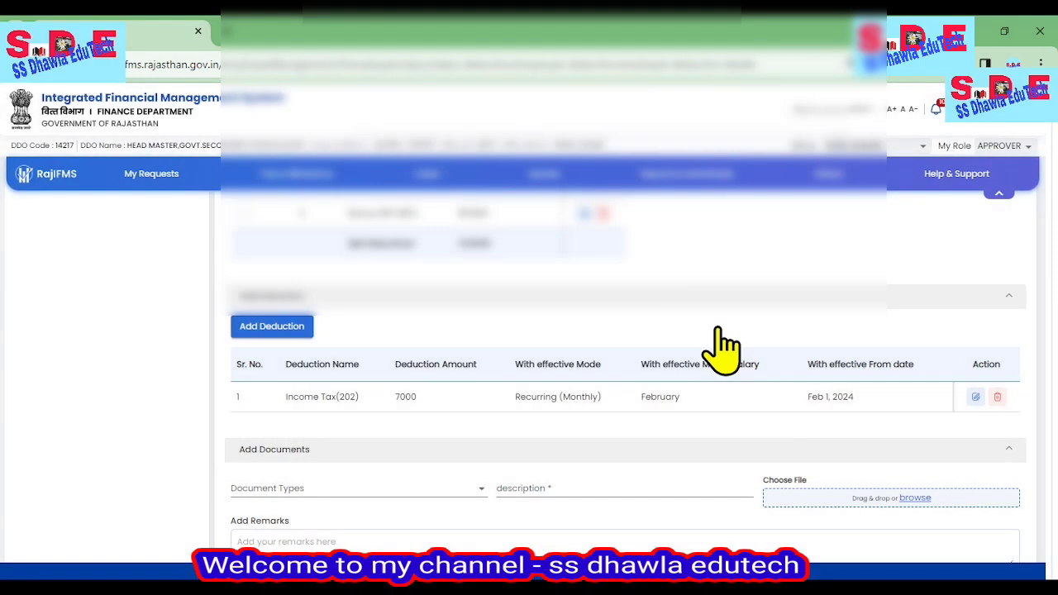
Delete the existing Income Tax deduction from the employee's deduction details without uploading a document.
{"action": "scroll", "coordinate": [718, 364], "scroll_direction": "up", "scroll_amount": 4}
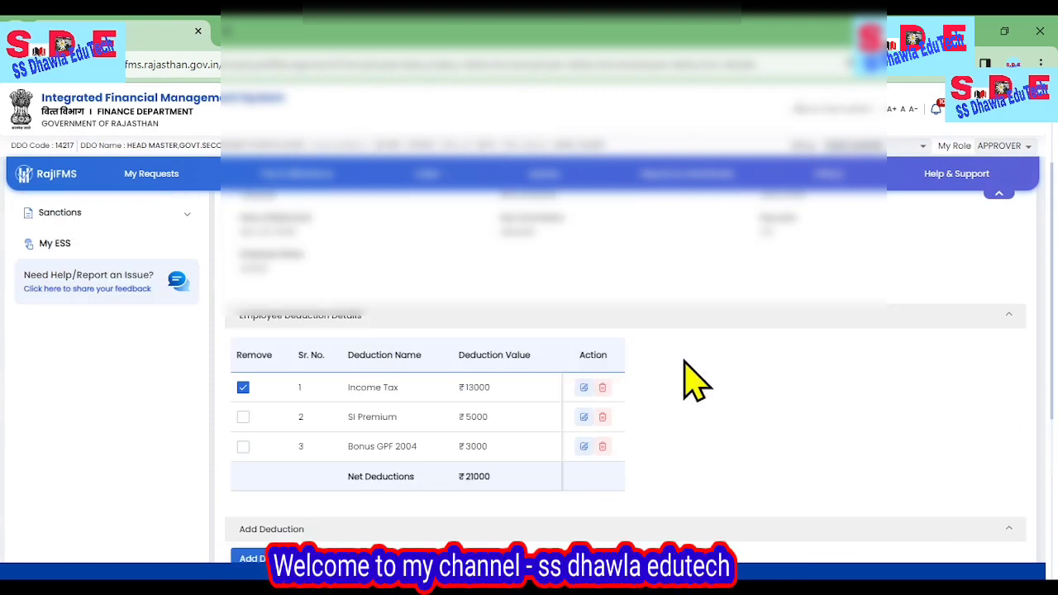
{"action": "left_click", "coordinate": [602, 388]}
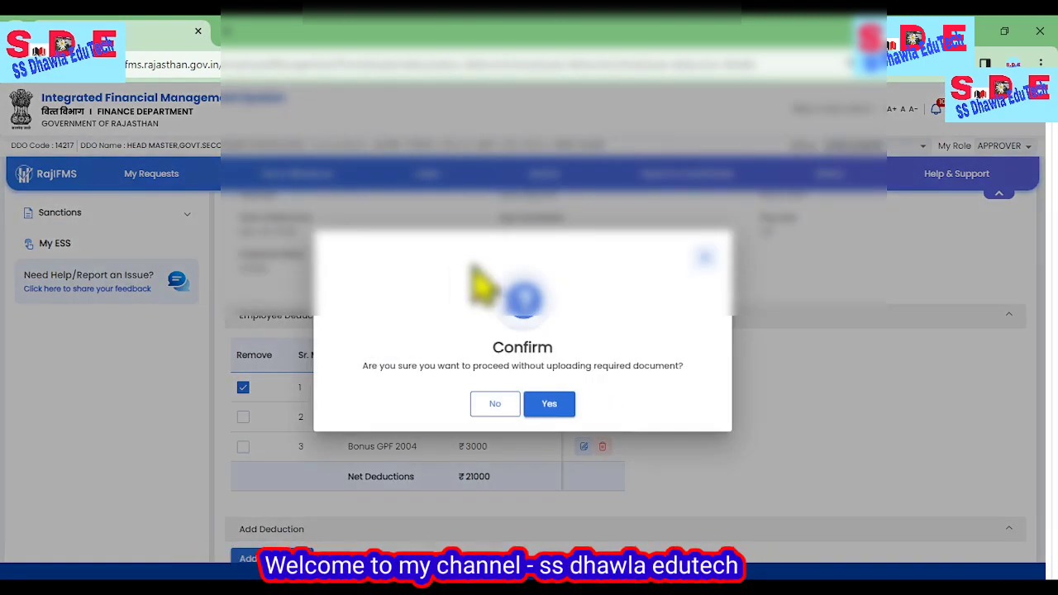
{"action": "left_click", "coordinate": [549, 405]}
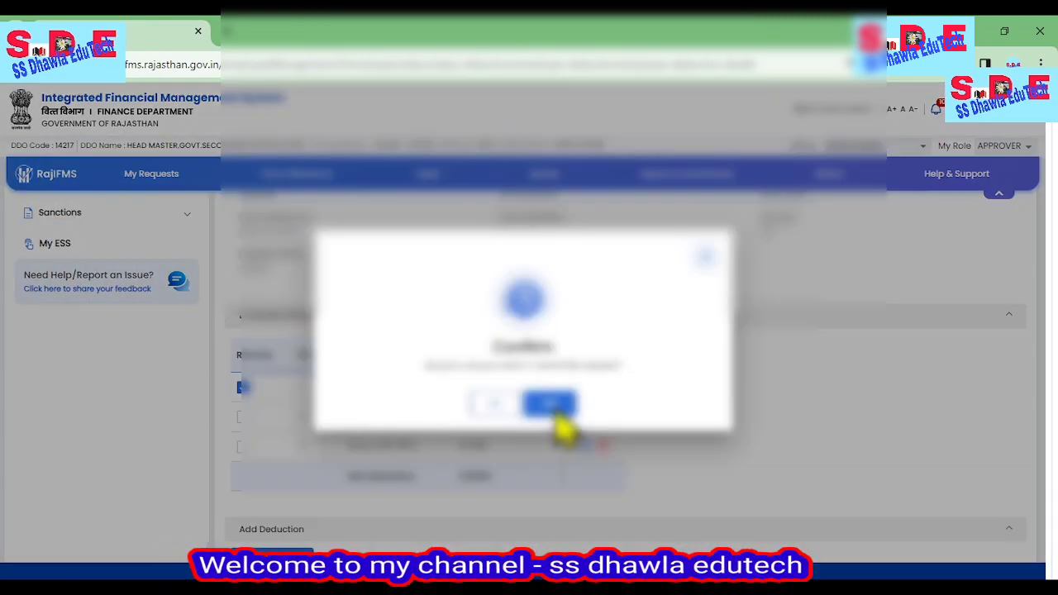
{"action": "left_click", "coordinate": [552, 407]}
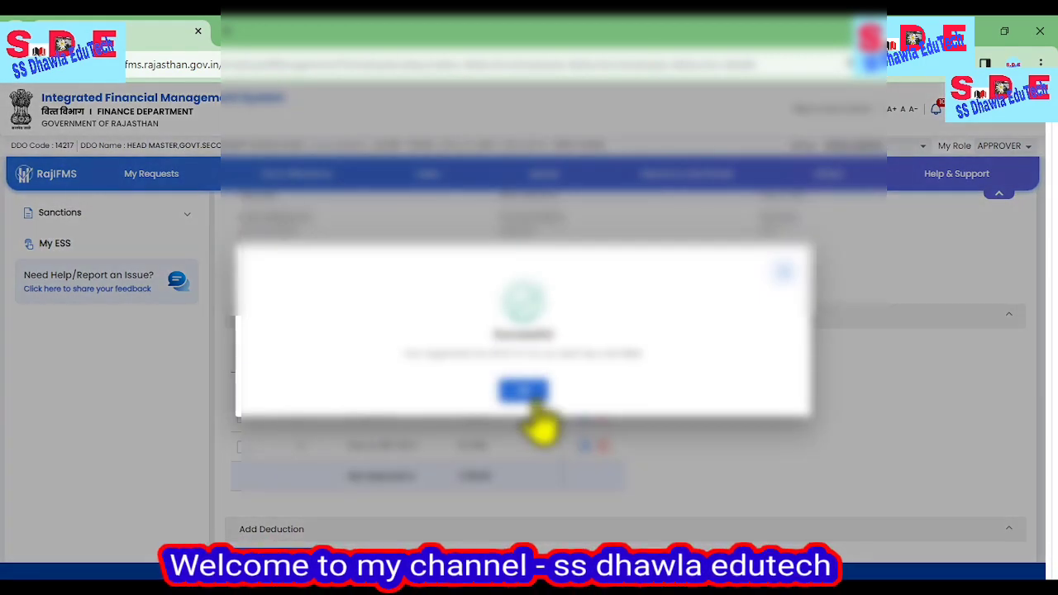
{"action": "left_click", "coordinate": [531, 397]}
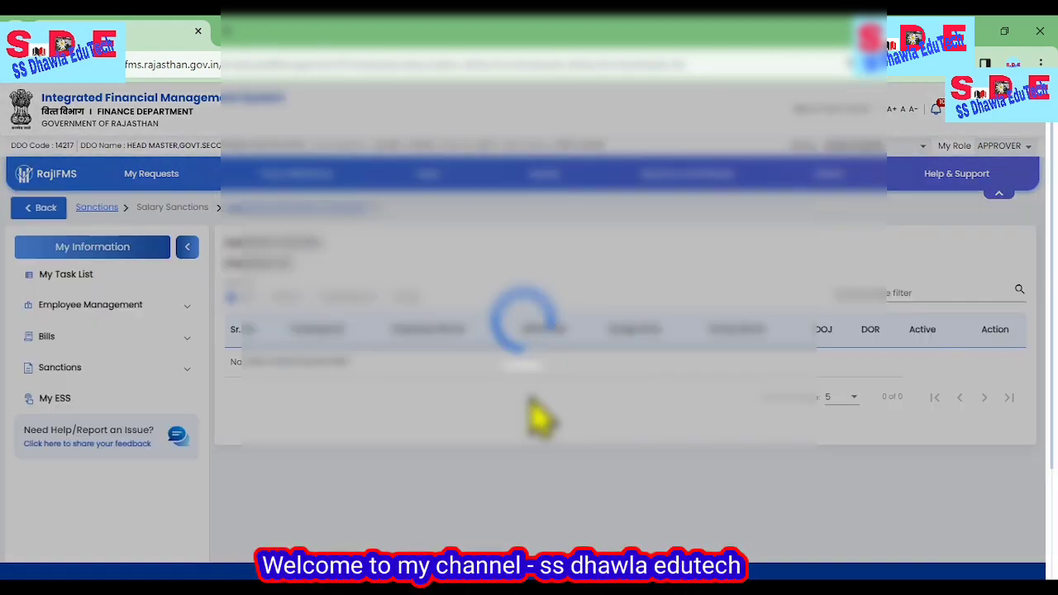
Show more employees per page again and reopen the deduction details of the employee in row 14.
{"action": "scroll", "coordinate": [825, 453], "scroll_direction": "down", "scroll_amount": 2}
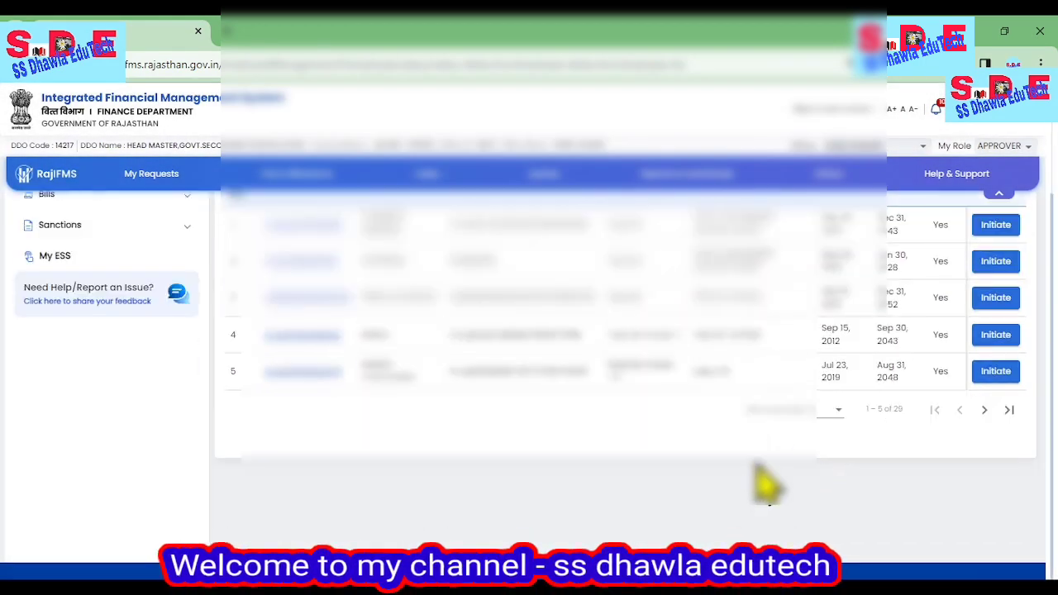
{"action": "left_click", "coordinate": [816, 413]}
{"action": "left_click", "coordinate": [810, 496]}
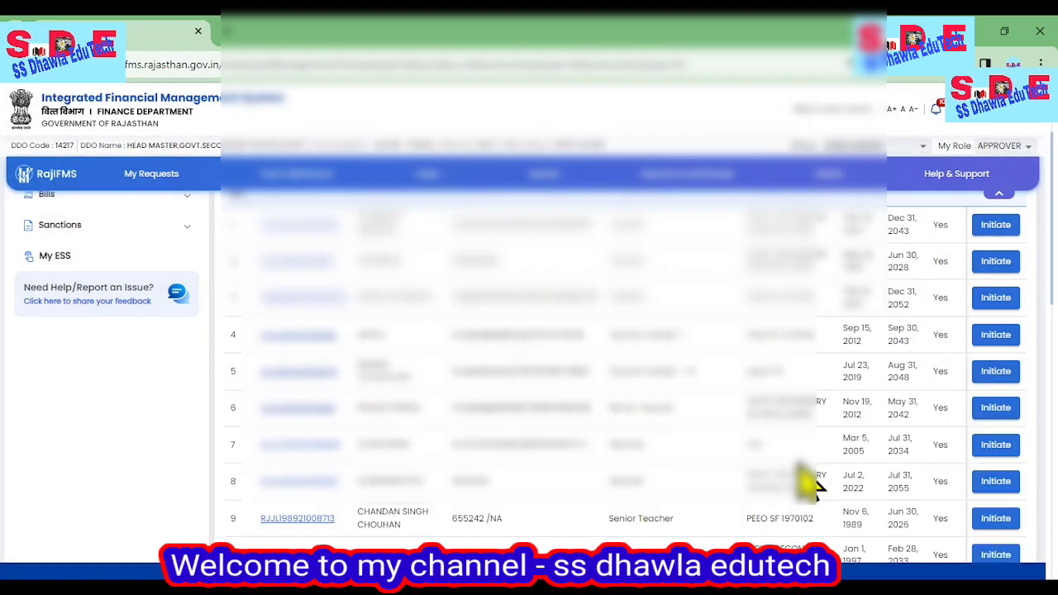
{"action": "scroll", "coordinate": [653, 458], "scroll_direction": "down", "scroll_amount": 2}
{"action": "scroll", "coordinate": [483, 508], "scroll_direction": "down", "scroll_amount": 1}
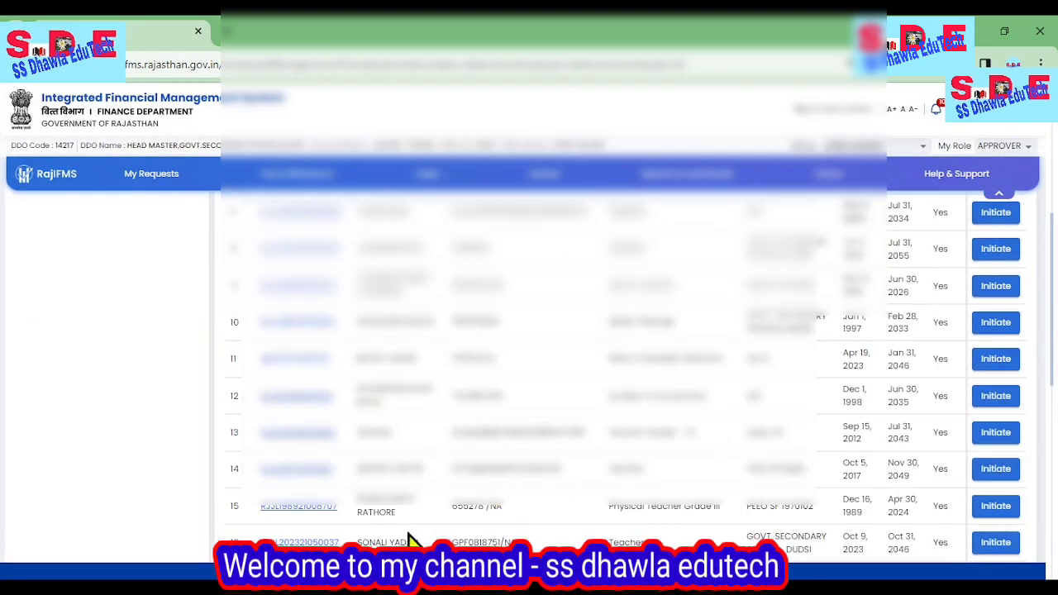
{"action": "scroll", "coordinate": [436, 537], "scroll_direction": "down", "scroll_amount": 1}
{"action": "scroll", "coordinate": [451, 533], "scroll_direction": "down", "scroll_amount": 1}
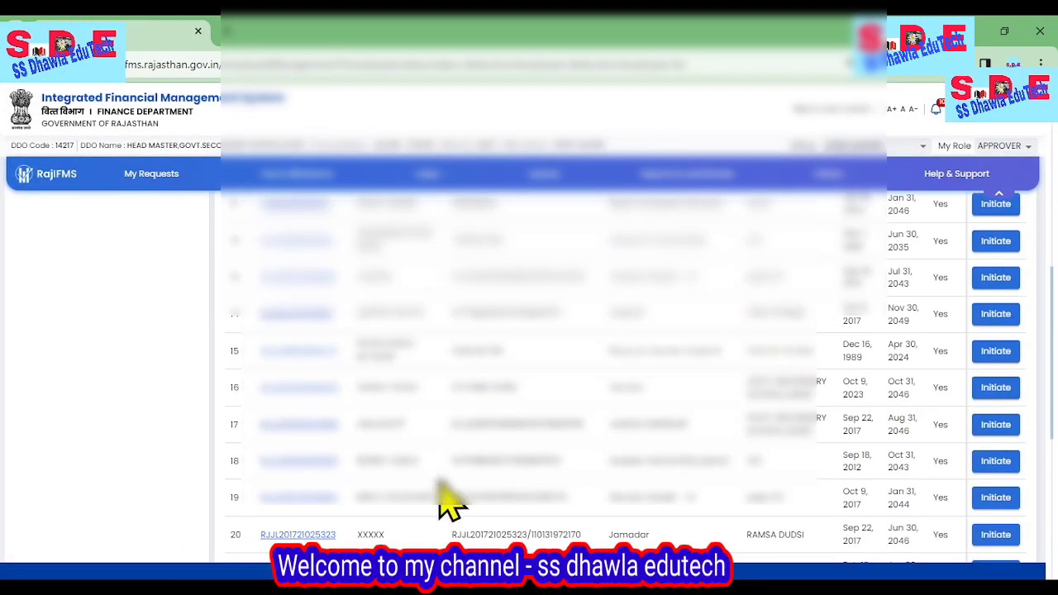
{"action": "left_click", "coordinate": [989, 314]}
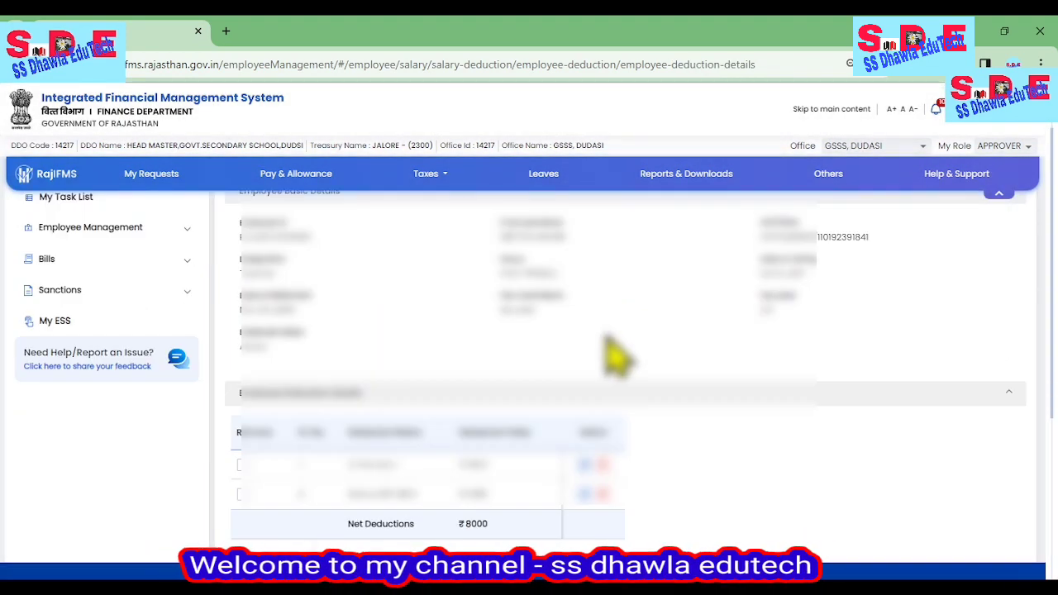
Add a Non-Recurring (Onetime) Income Tax(202) deduction of 7000 for the FEBRUARY salary, effective from 1/2/2024.
{"action": "scroll", "coordinate": [618, 355], "scroll_direction": "down", "scroll_amount": 2}
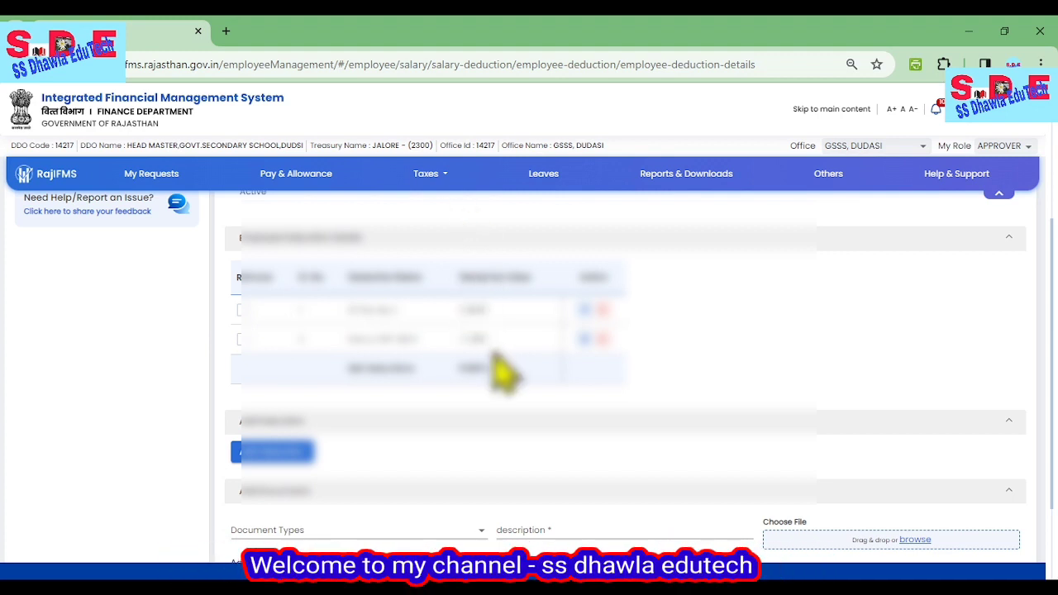
{"action": "scroll", "coordinate": [480, 370], "scroll_direction": "down", "scroll_amount": 1}
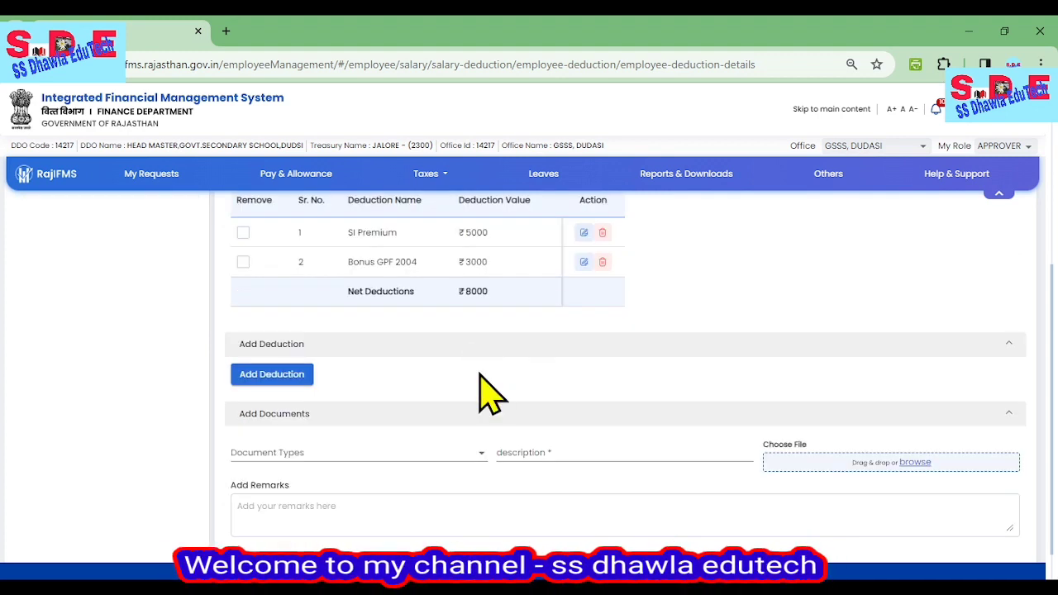
{"action": "left_click", "coordinate": [273, 377]}
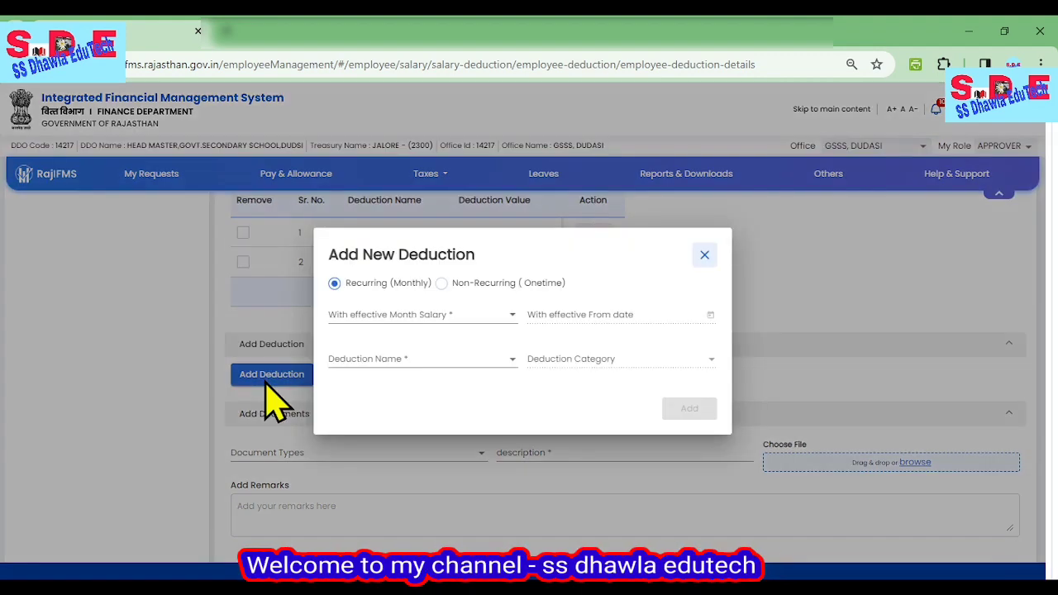
{"action": "left_click", "coordinate": [442, 283]}
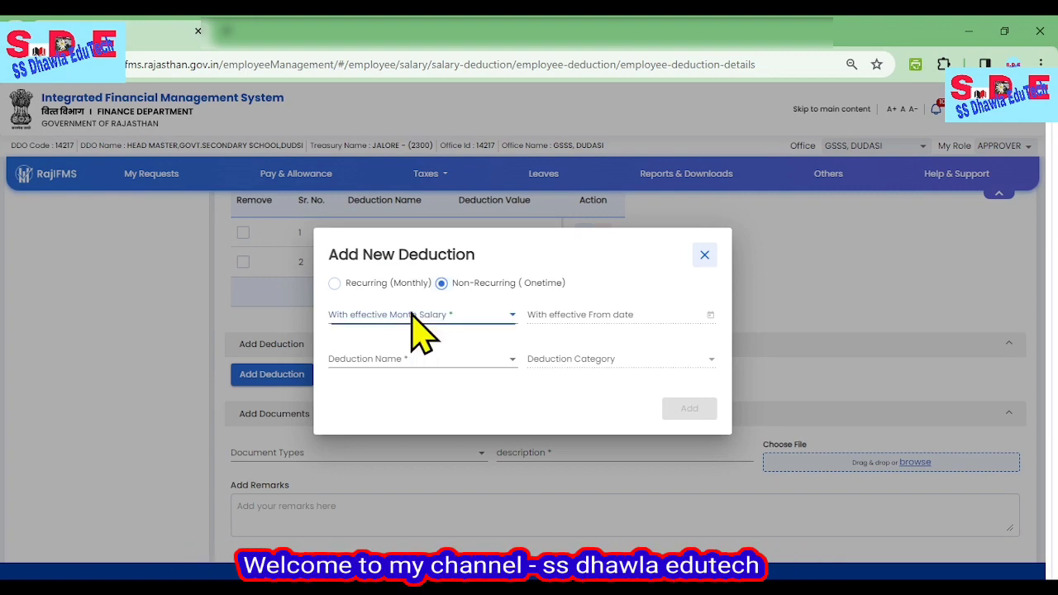
{"action": "left_click", "coordinate": [413, 314]}
{"action": "left_click", "coordinate": [423, 340]}
{"action": "left_click", "coordinate": [550, 319]}
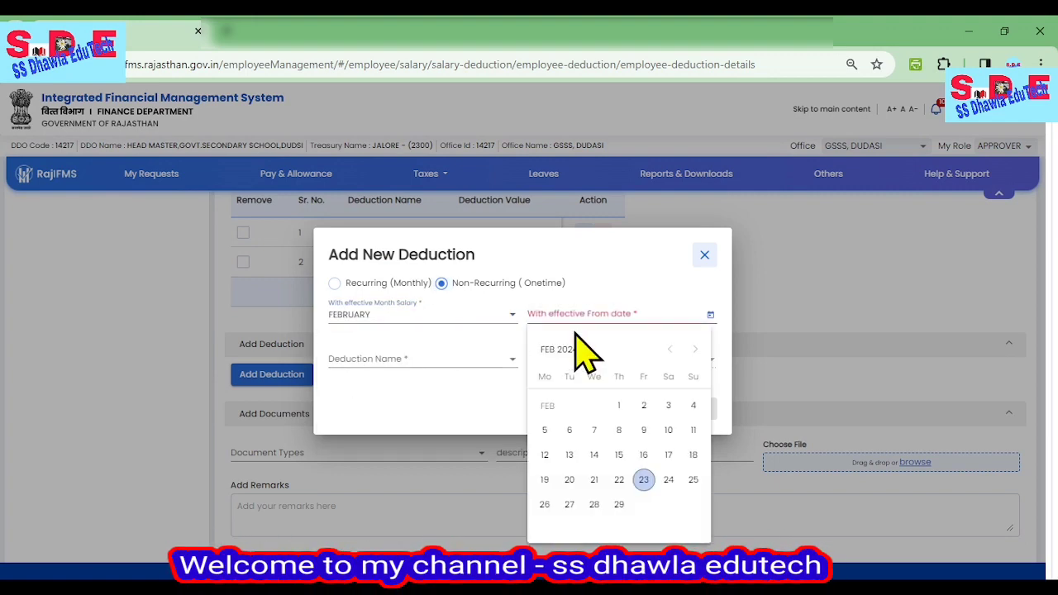
{"action": "left_click", "coordinate": [620, 407]}
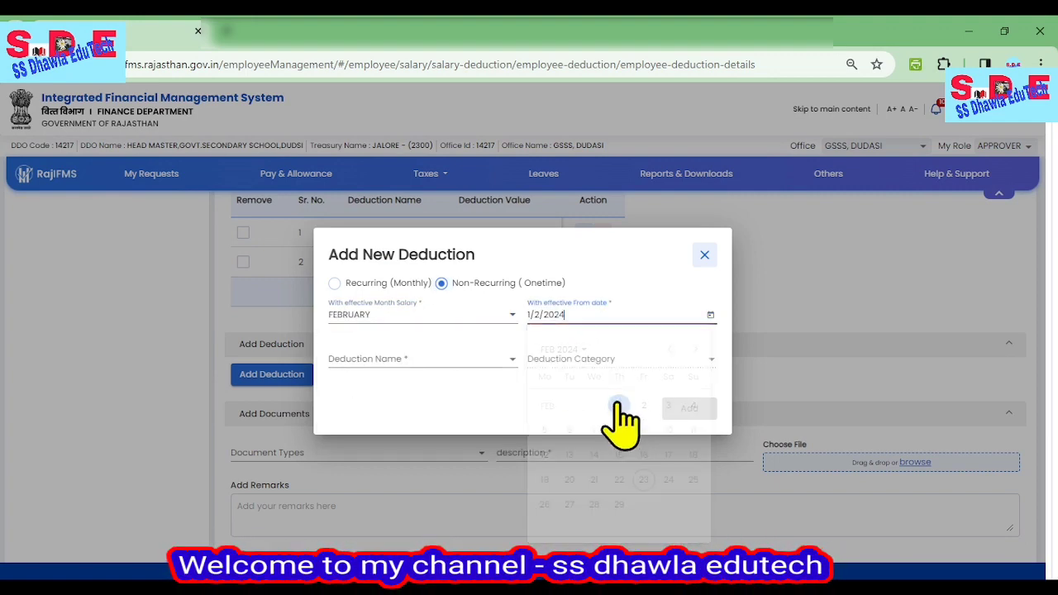
{"action": "left_click", "coordinate": [375, 361]}
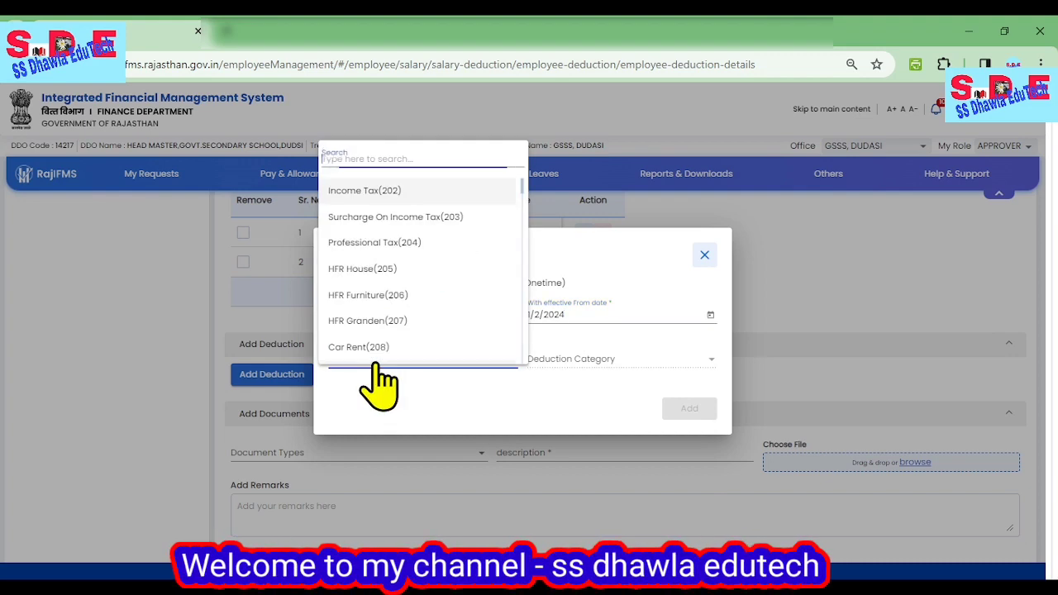
{"action": "left_click", "coordinate": [395, 201]}
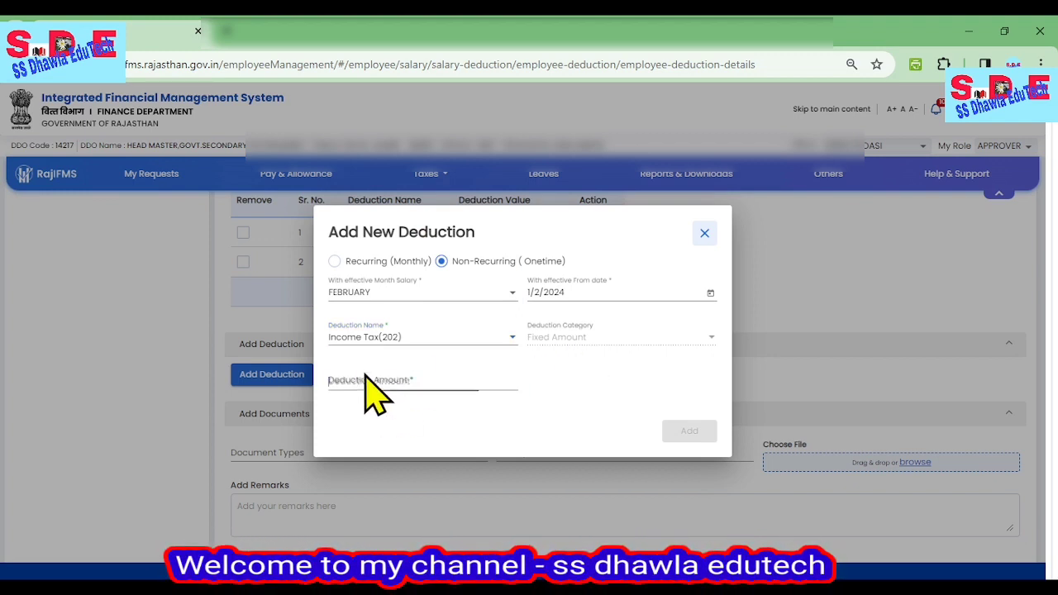
{"action": "type", "text": "7000"}
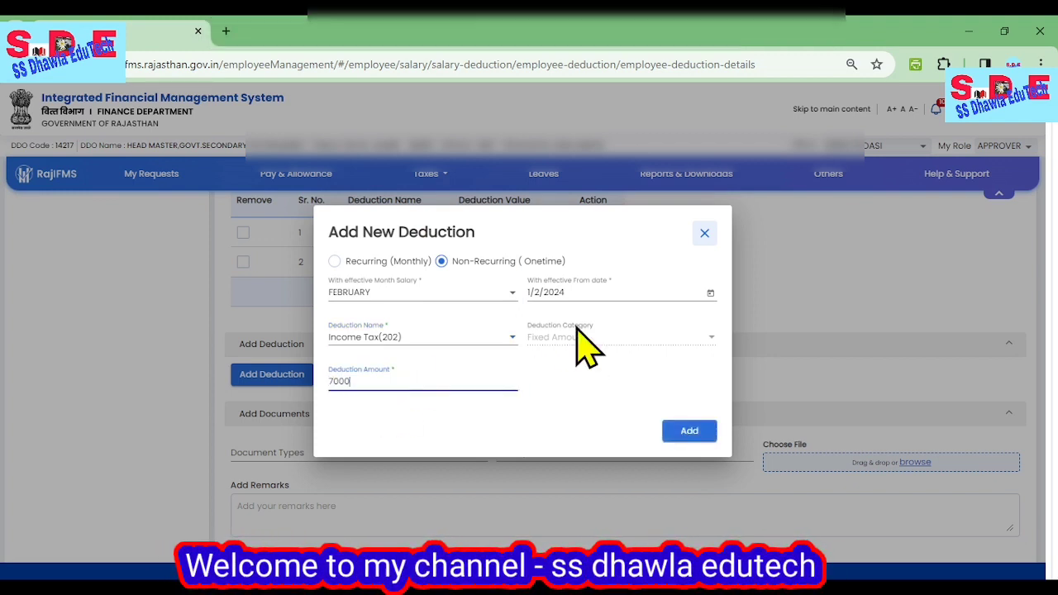
{"action": "left_click", "coordinate": [686, 428]}
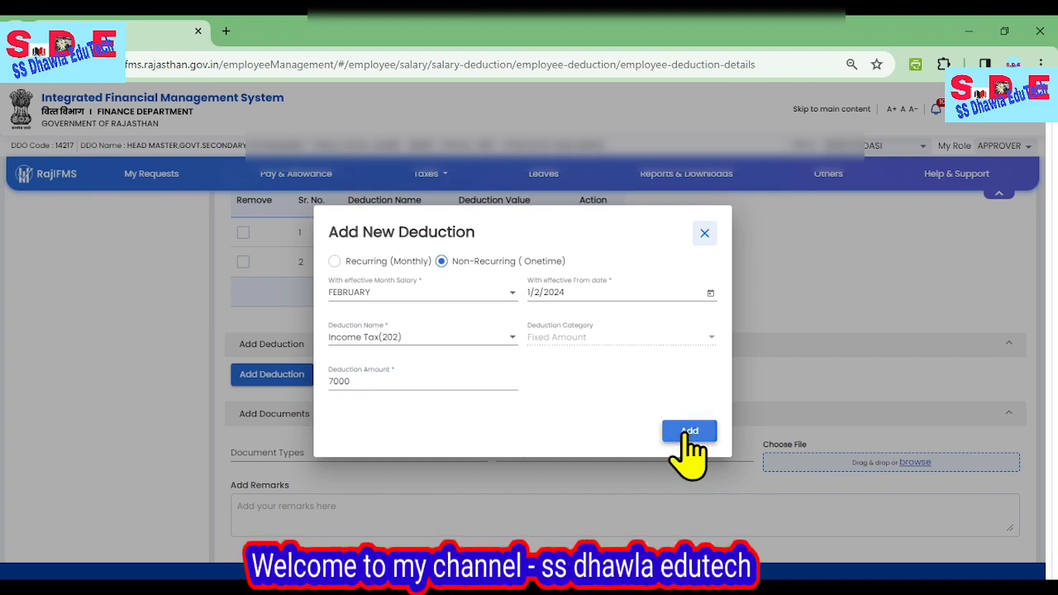
Set the document type to Other and submit the deduction request without uploading a document or adding remarks.
{"action": "scroll", "coordinate": [693, 451], "scroll_direction": "down", "scroll_amount": 2}
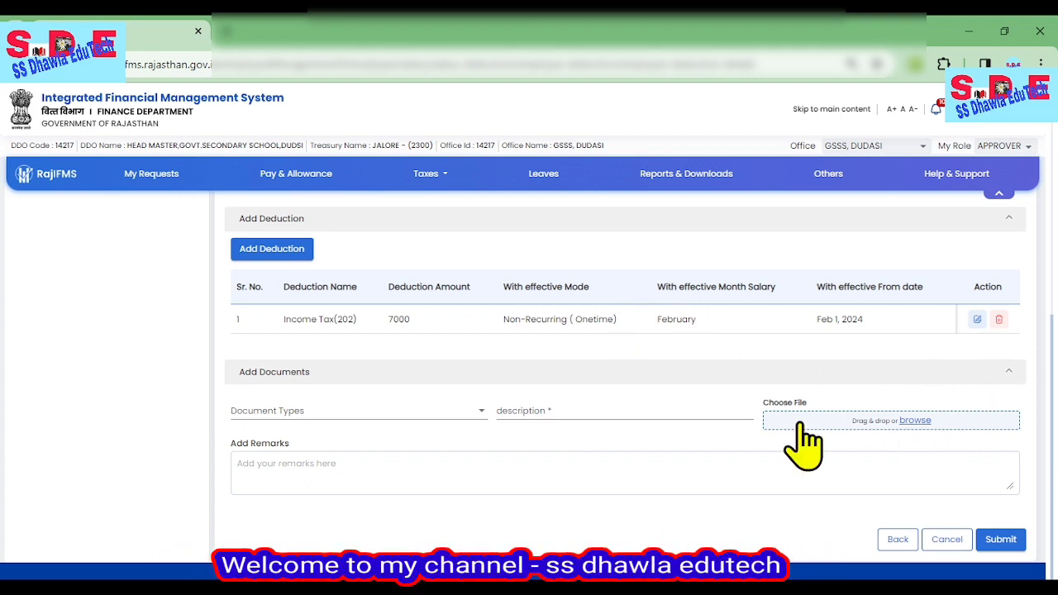
{"action": "left_click", "coordinate": [303, 418]}
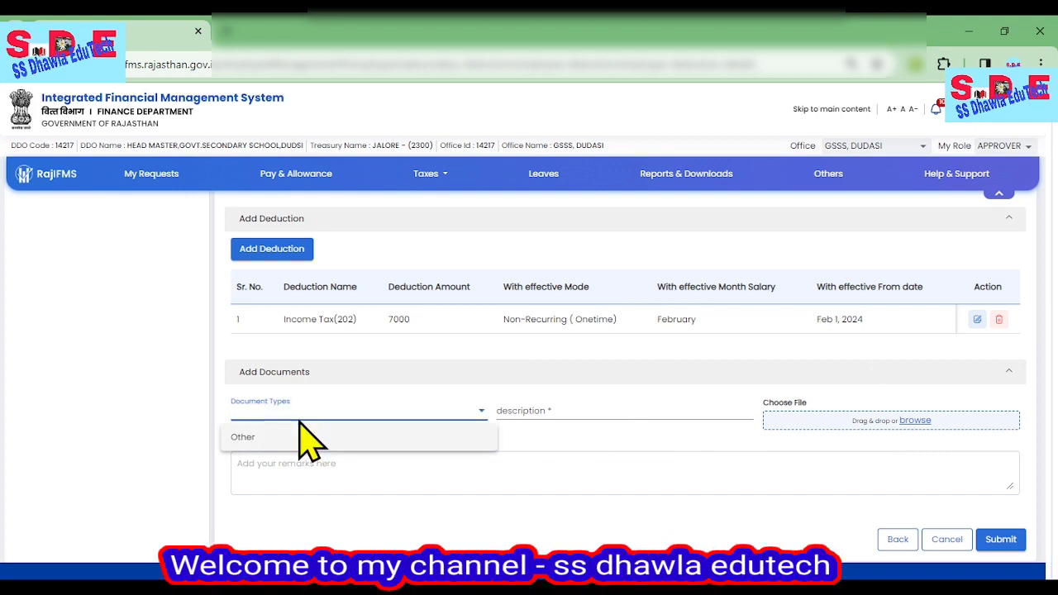
{"action": "left_click", "coordinate": [281, 438]}
{"action": "left_click", "coordinate": [539, 411]}
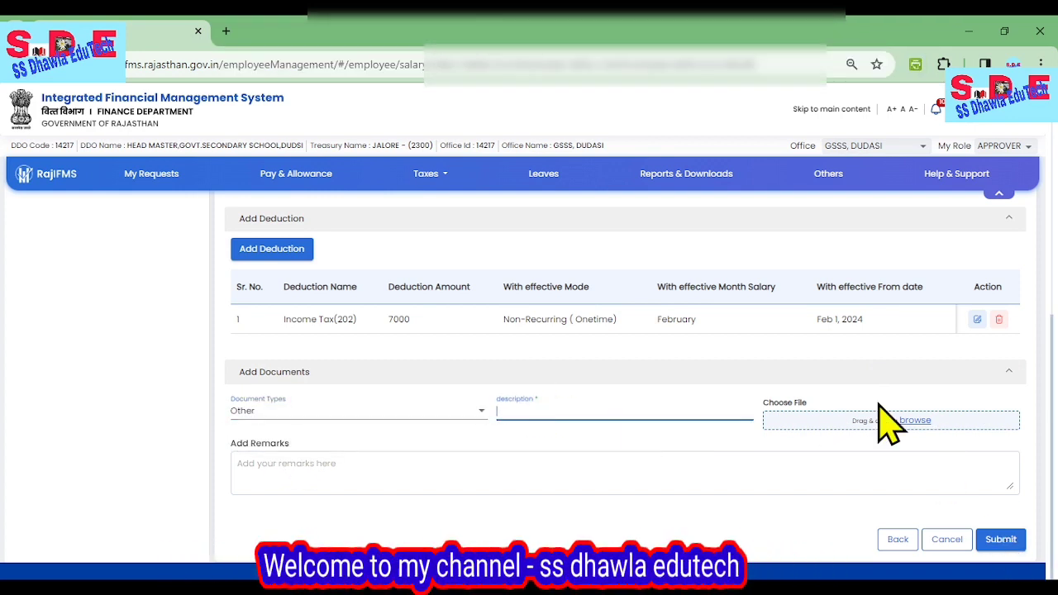
{"action": "left_click", "coordinate": [1000, 539]}
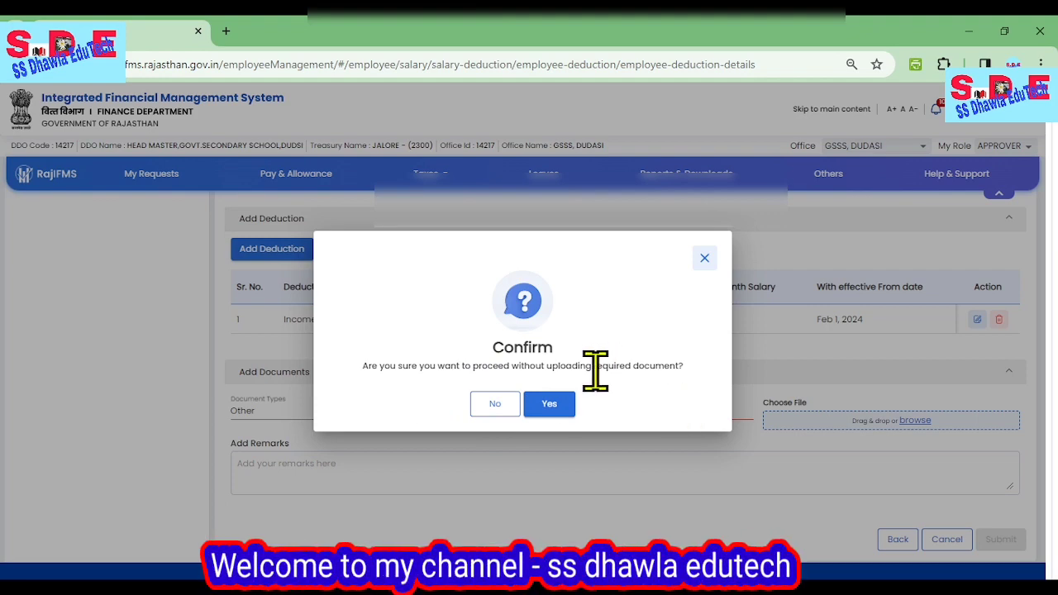
{"action": "left_click", "coordinate": [547, 407]}
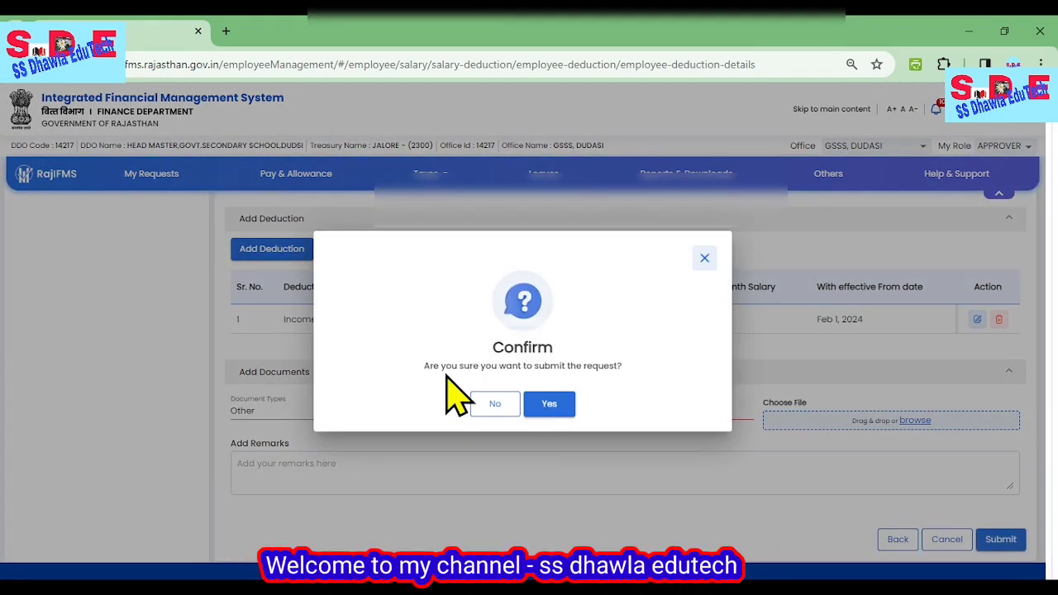
{"action": "left_click", "coordinate": [551, 408]}
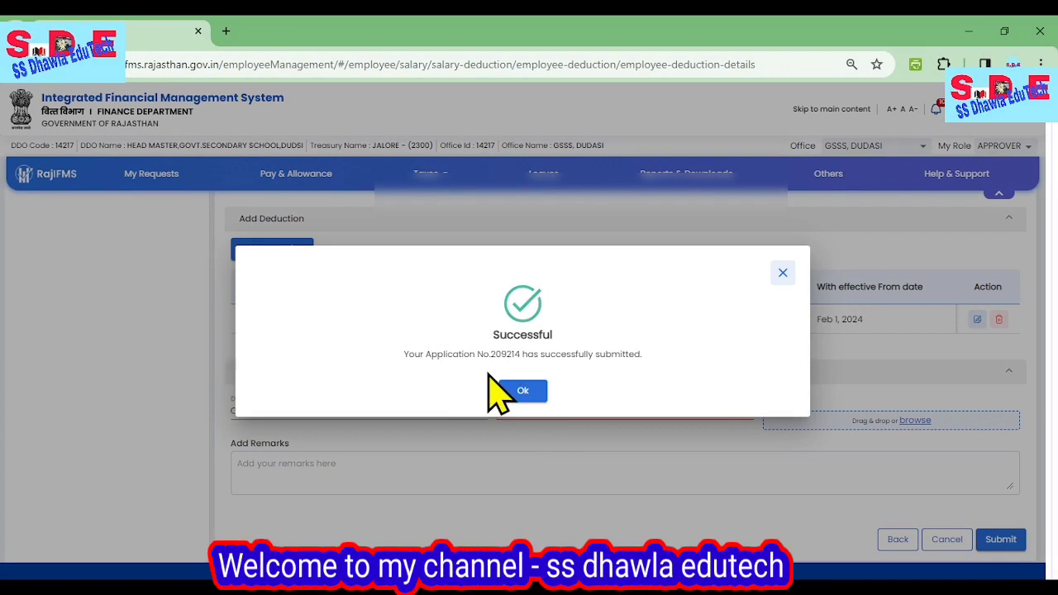
{"action": "left_click", "coordinate": [523, 392]}
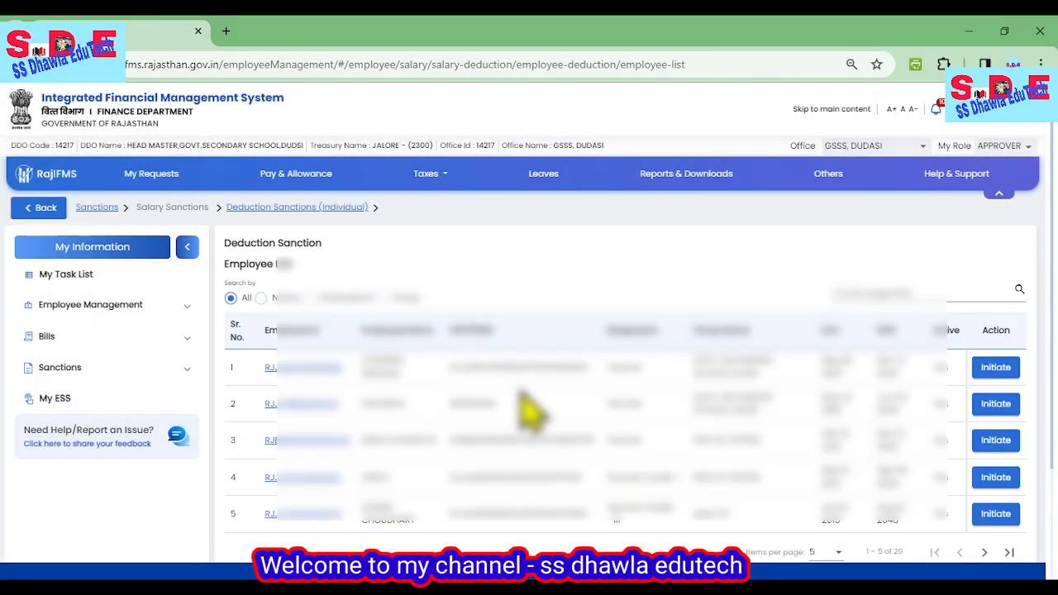
Show more employees per page in the Deduction Sanction list and initiate the employee in row 14 again.
{"action": "scroll", "coordinate": [529, 405], "scroll_direction": "down", "scroll_amount": 1}
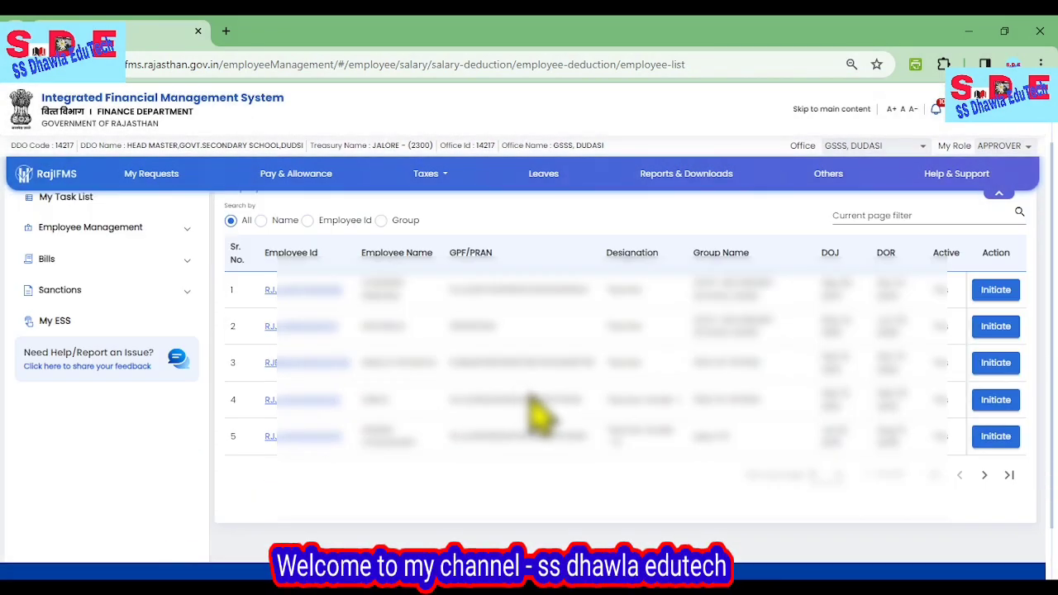
{"action": "left_click", "coordinate": [832, 477]}
{"action": "left_click", "coordinate": [818, 455]}
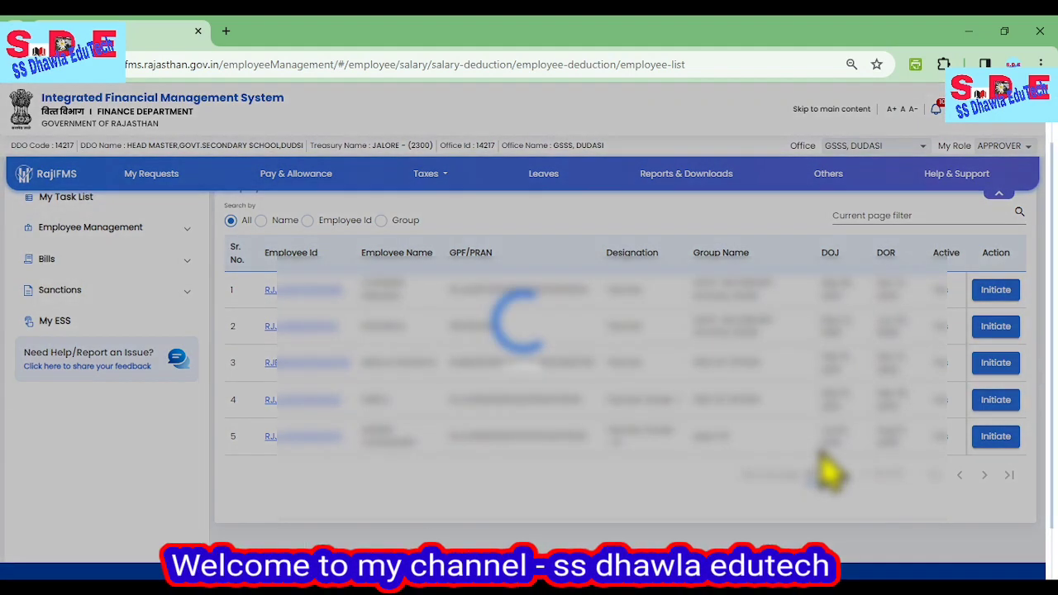
{"action": "scroll", "coordinate": [572, 446], "scroll_direction": "down", "scroll_amount": 2}
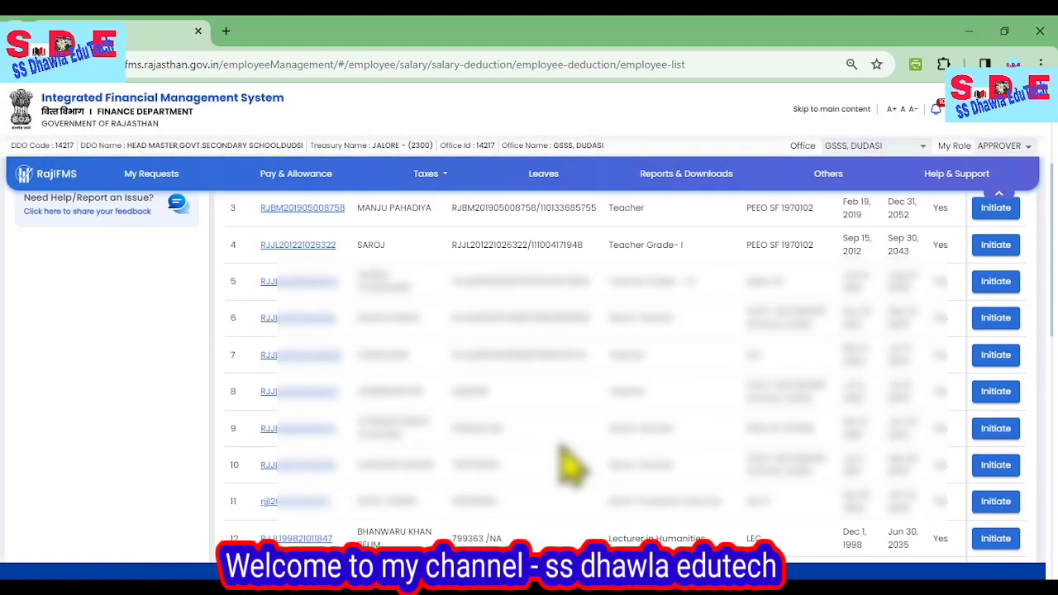
{"action": "scroll", "coordinate": [570, 467], "scroll_direction": "down", "scroll_amount": 2}
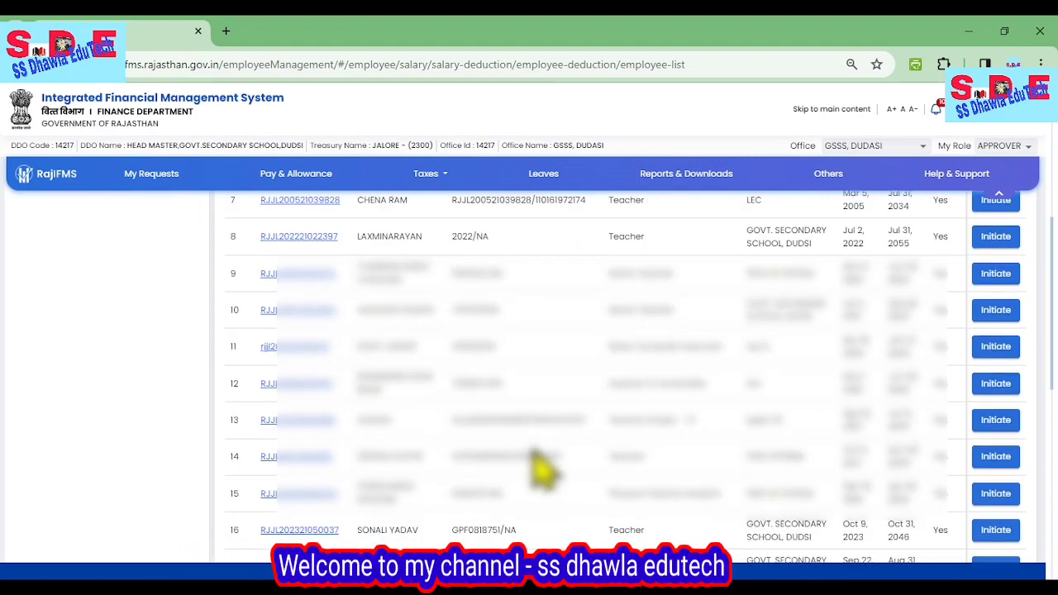
{"action": "left_click", "coordinate": [996, 459]}
Examine the employee's deduction details, checking the Income Tax amount and the net deductions.
{"action": "scroll", "coordinate": [874, 437], "scroll_direction": "down", "scroll_amount": 4}
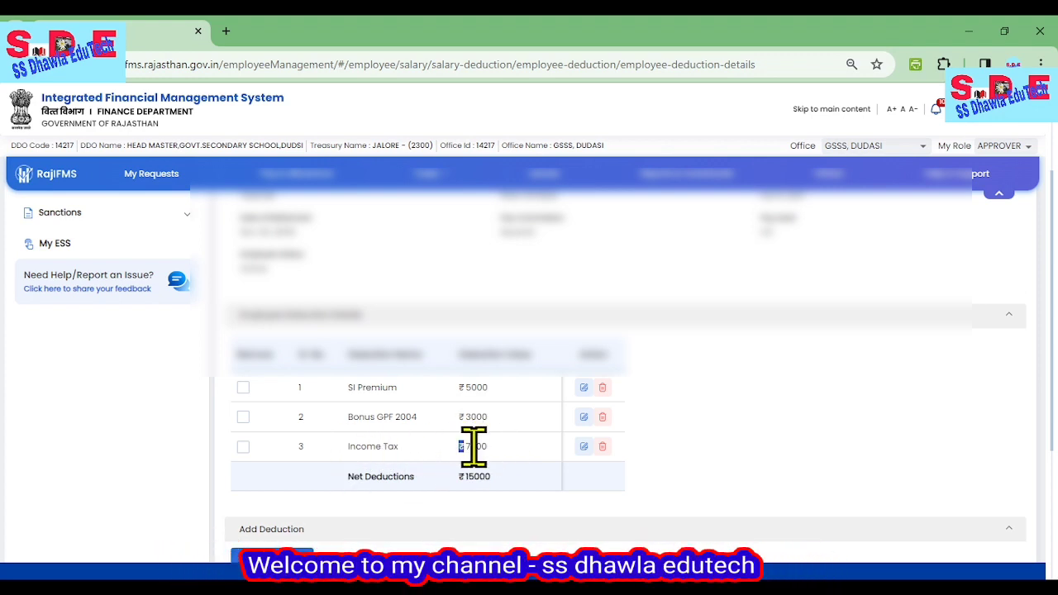
{"action": "left_click_drag", "start_coordinate": [474, 446], "coordinate": [521, 466]}
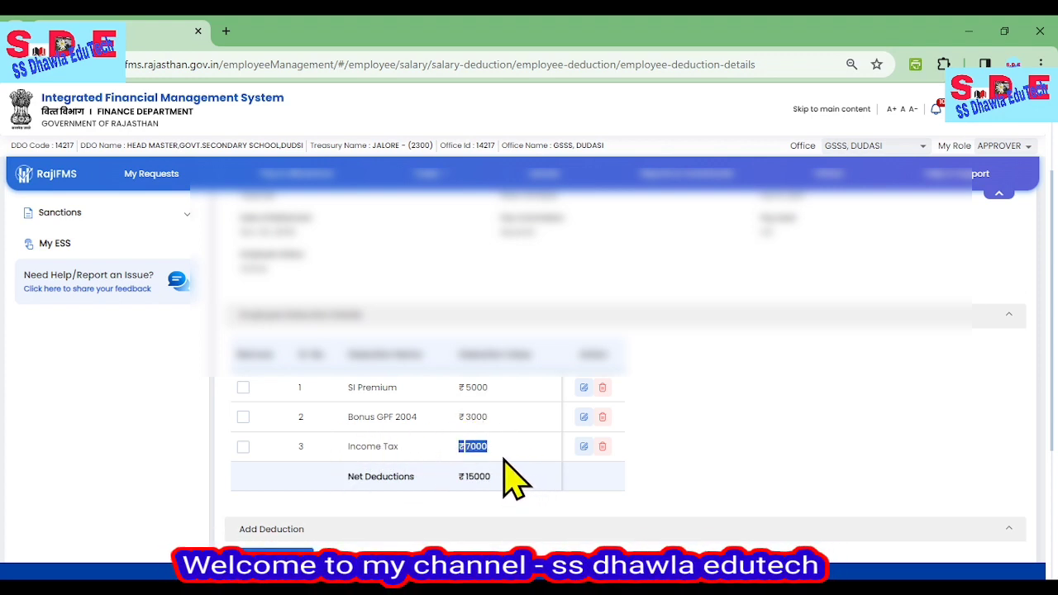
{"action": "scroll", "coordinate": [511, 475], "scroll_direction": "down", "scroll_amount": 1}
{"action": "scroll", "coordinate": [517, 420], "scroll_direction": "up", "scroll_amount": 2}
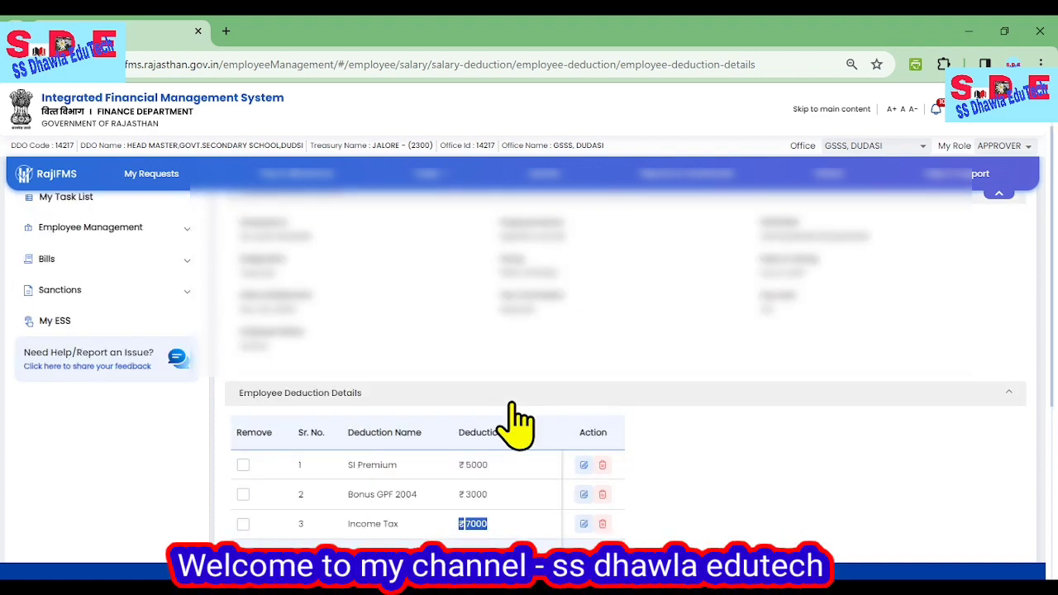
{"action": "scroll", "coordinate": [516, 422], "scroll_direction": "up", "scroll_amount": 1}
{"action": "scroll", "coordinate": [698, 417], "scroll_direction": "down", "scroll_amount": 4}
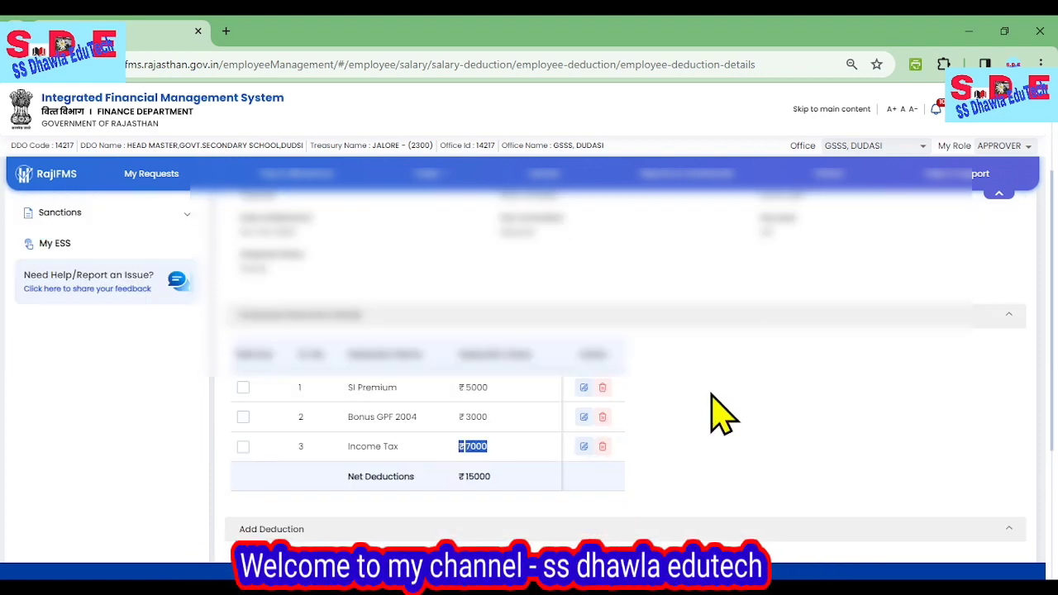
{"action": "scroll", "coordinate": [720, 421], "scroll_direction": "down", "scroll_amount": 1}
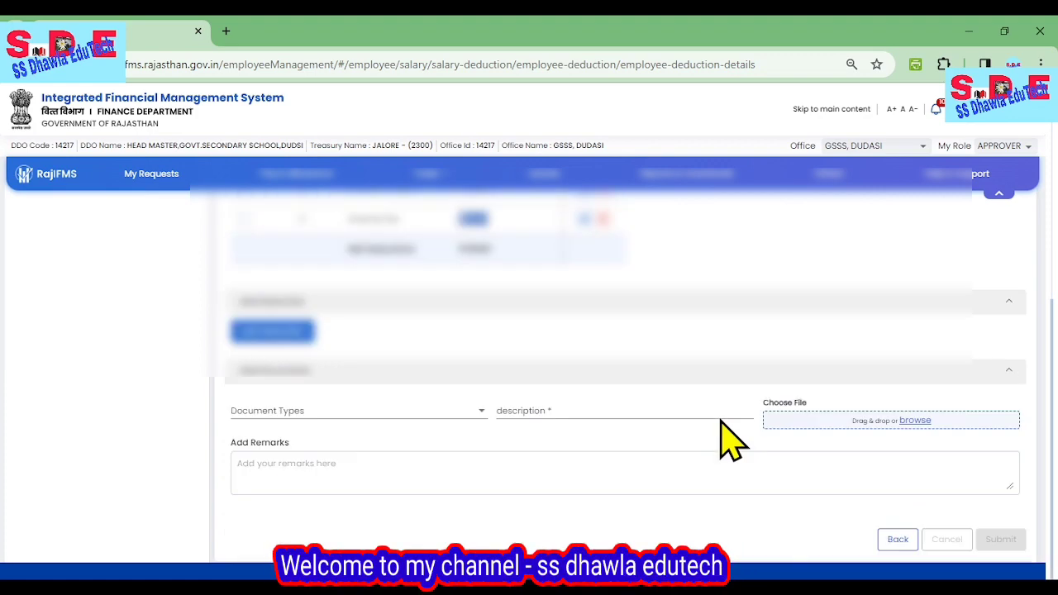
{"action": "scroll", "coordinate": [720, 423], "scroll_direction": "up", "scroll_amount": 5}
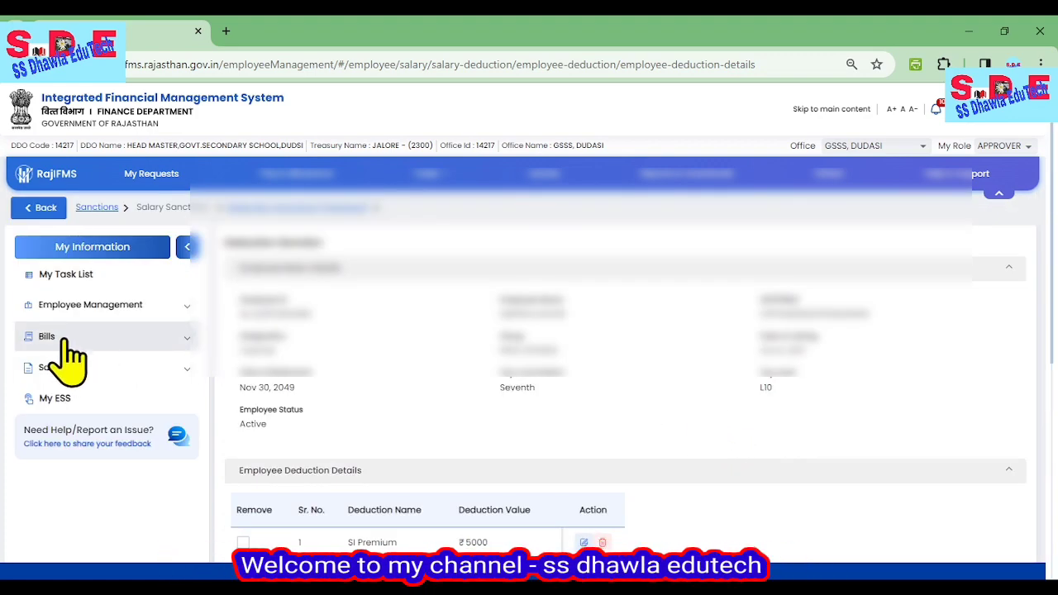
Open Auto Salary Process in the Salary Bills section.
{"action": "left_click", "coordinate": [57, 336]}
{"action": "left_click", "coordinate": [66, 371]}
{"action": "left_click", "coordinate": [70, 403]}
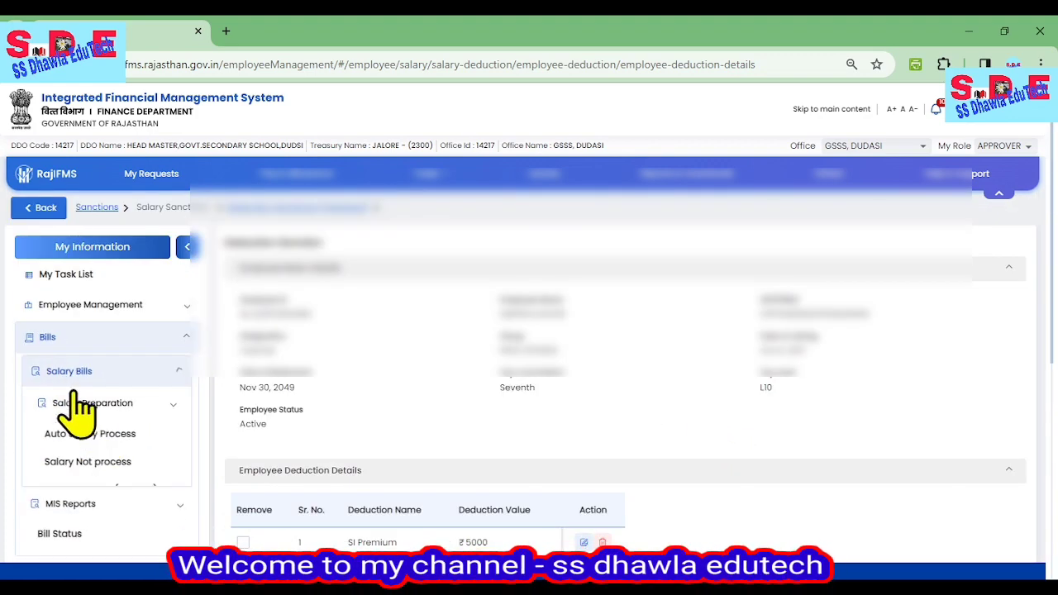
{"action": "left_click", "coordinate": [90, 450]}
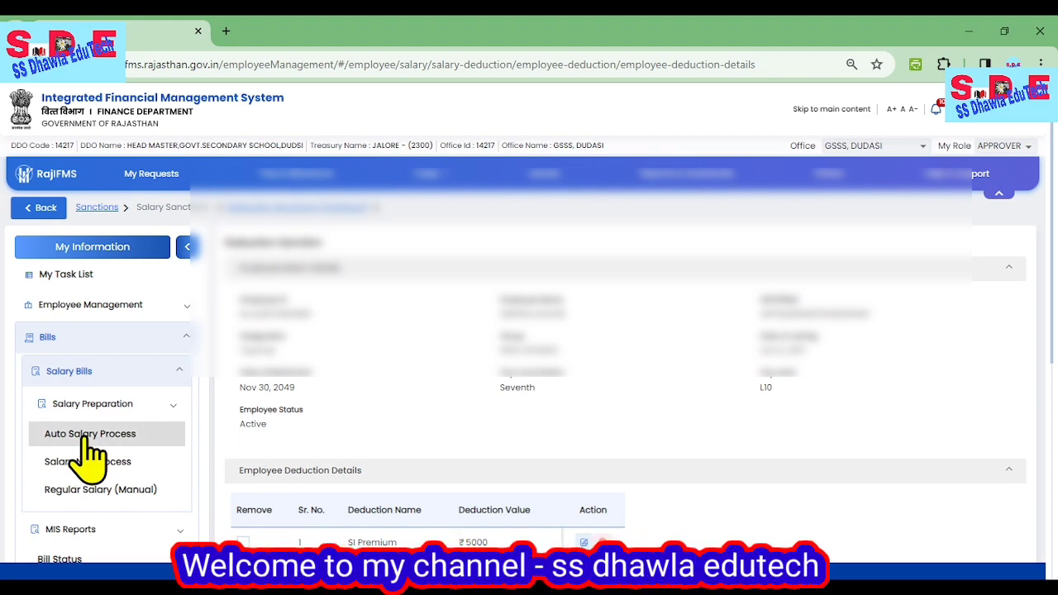
Search for the Feb 2024 salary bill of group PEEO 1970202 in financial year 2023-2024, and regenerate that reverted bill.
{"action": "left_click", "coordinate": [525, 280]}
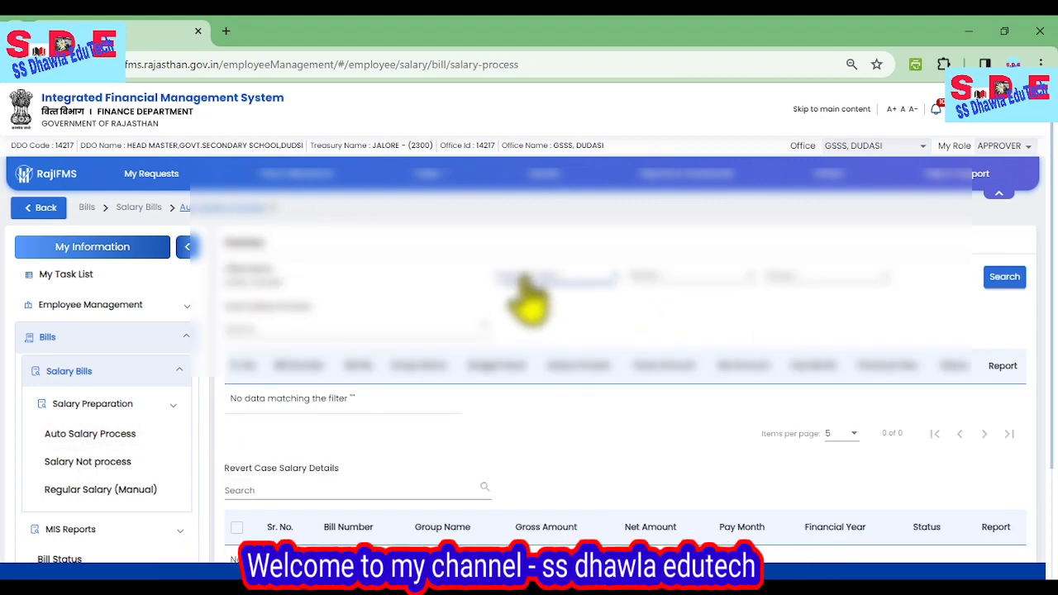
{"action": "left_click", "coordinate": [541, 304]}
{"action": "left_click", "coordinate": [666, 281]}
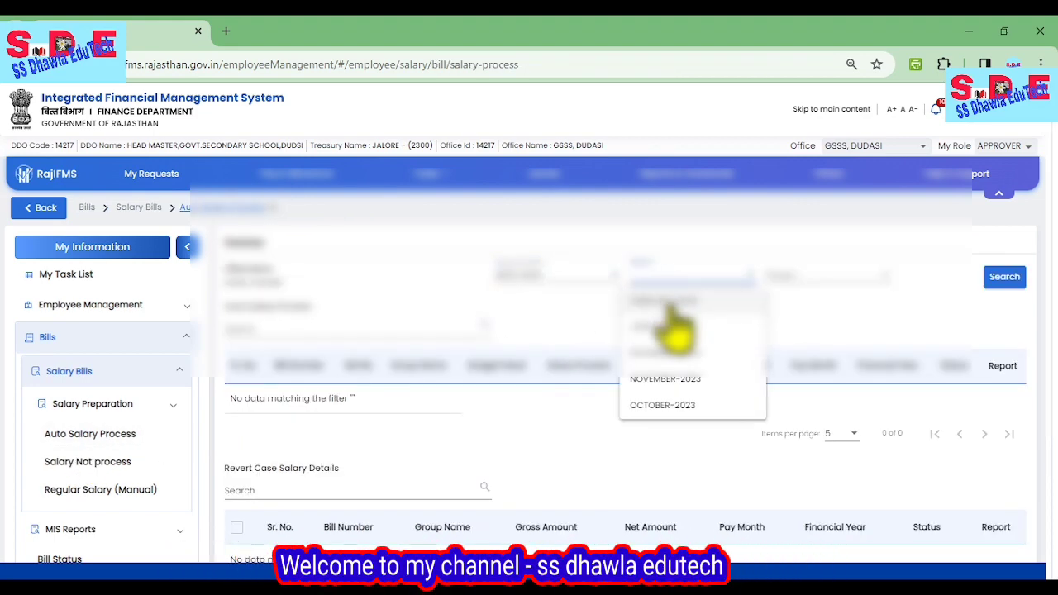
{"action": "left_click", "coordinate": [676, 325]}
{"action": "left_click", "coordinate": [817, 291]}
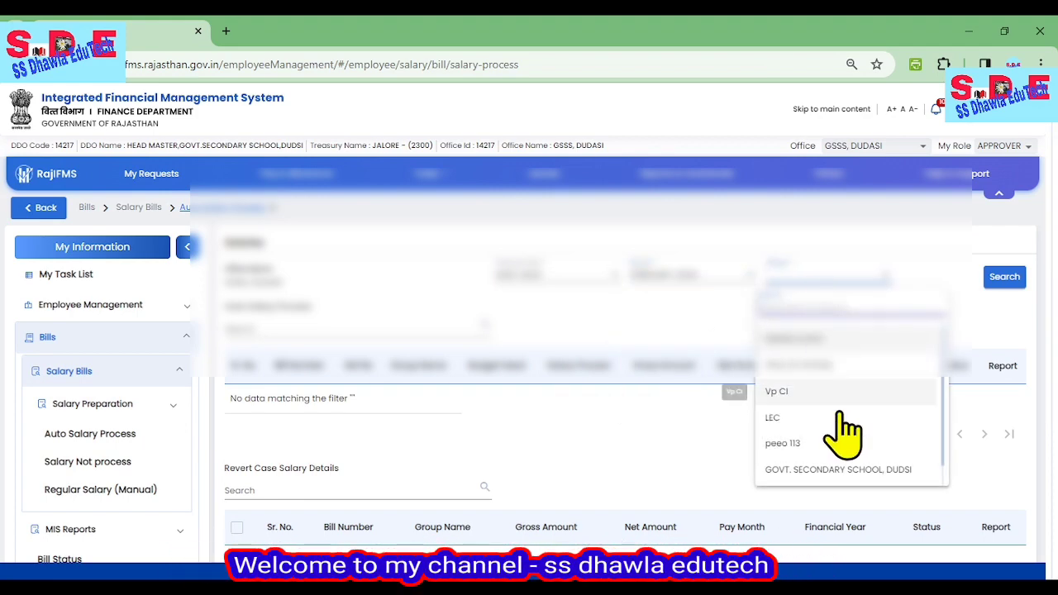
{"action": "scroll", "coordinate": [838, 438], "scroll_direction": "down", "scroll_amount": 1}
{"action": "left_click", "coordinate": [834, 473]}
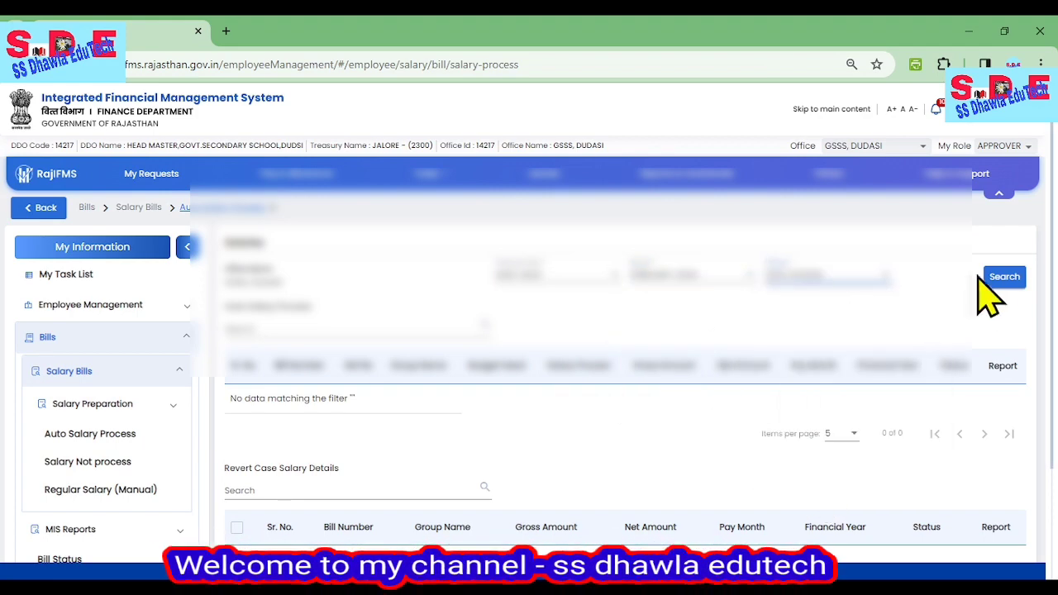
{"action": "left_click", "coordinate": [1004, 281]}
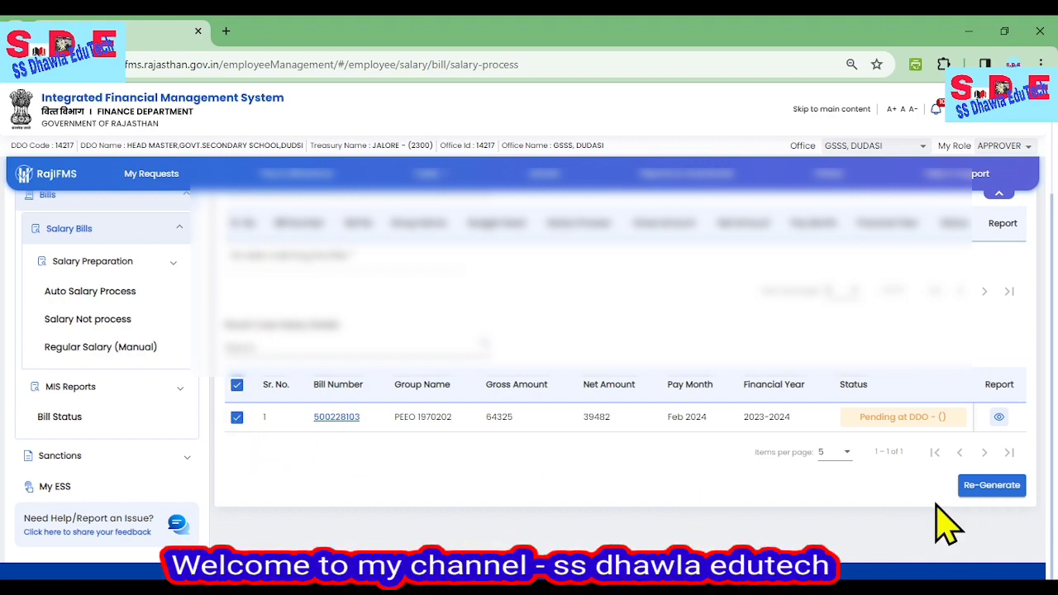
{"action": "left_click", "coordinate": [975, 488]}
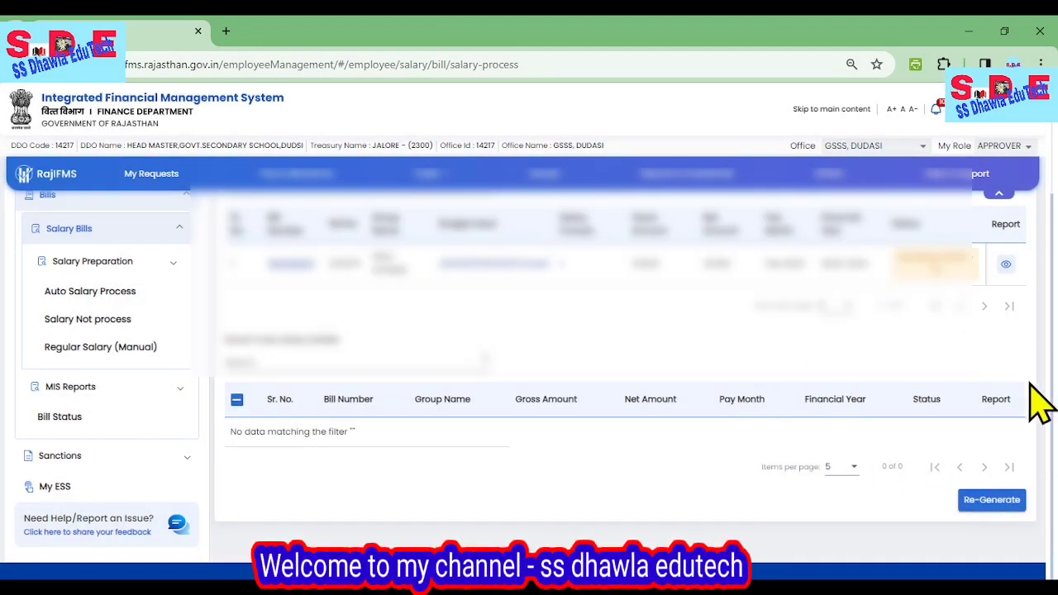
Open the regenerated Feb 2024 salary bill from the Auto Salary Process results and display the listed employee's pay bill details.
{"action": "scroll", "coordinate": [794, 463], "scroll_direction": "up", "scroll_amount": 1}
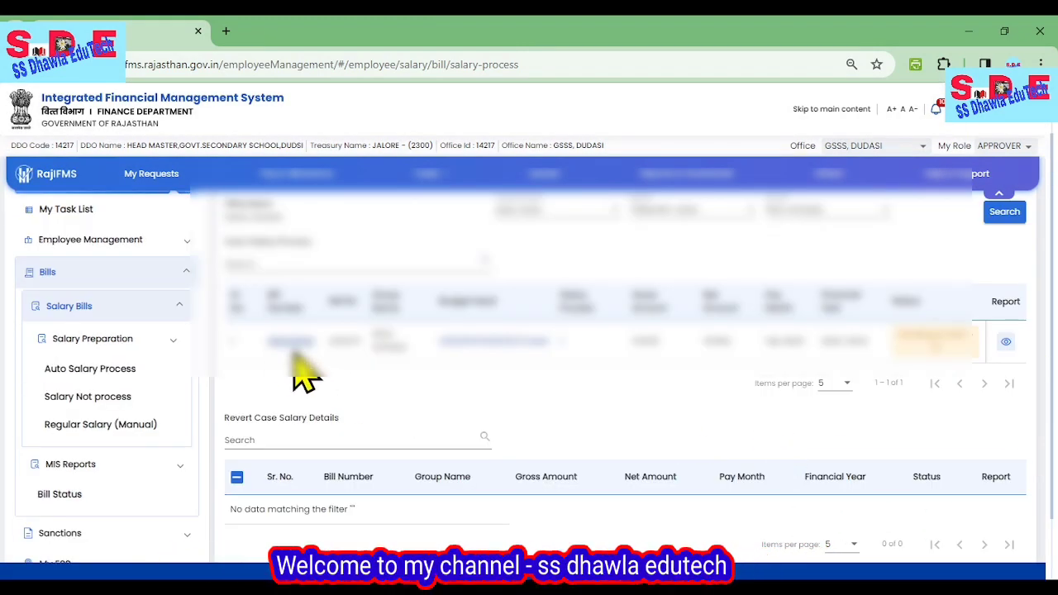
{"action": "left_click", "coordinate": [289, 343]}
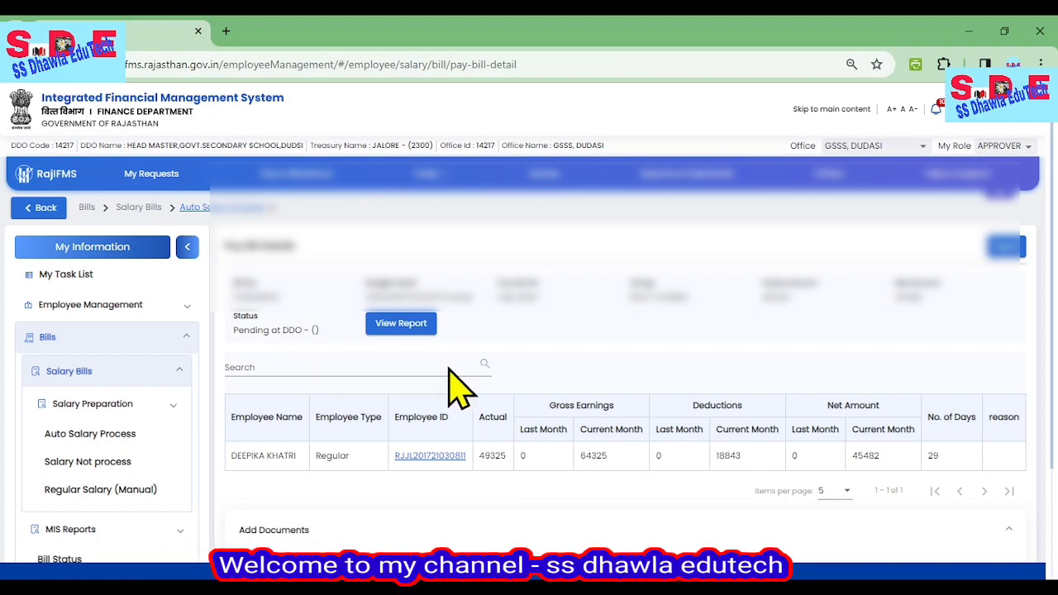
{"action": "scroll", "coordinate": [438, 380], "scroll_direction": "down", "scroll_amount": 1}
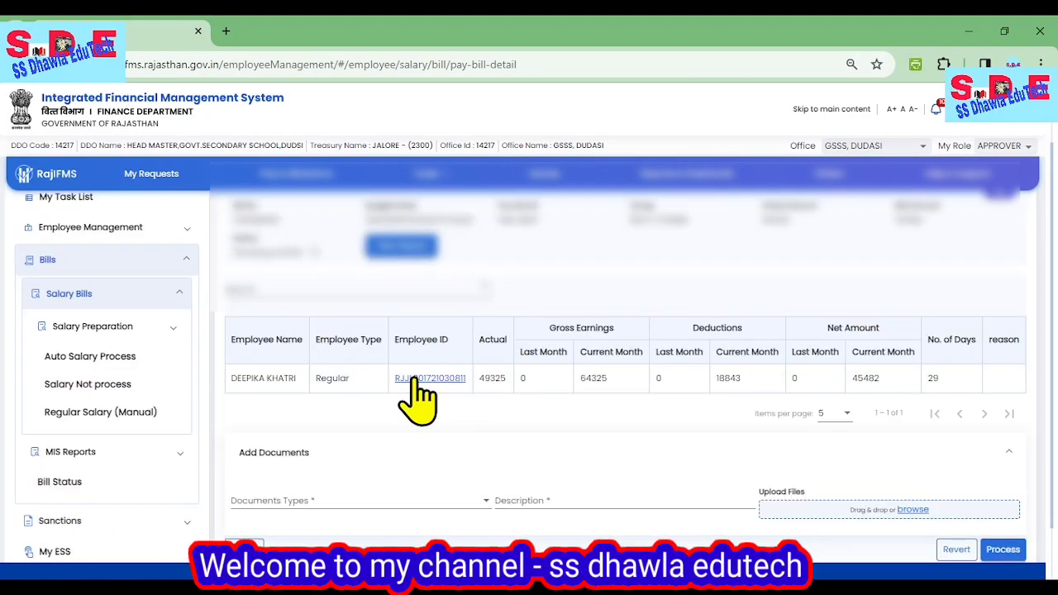
{"action": "left_click", "coordinate": [417, 380]}
Examine the employee's pay heads in the regenerated bill, checking the Income Tax value in the Deduction table.
{"action": "scroll", "coordinate": [417, 398], "scroll_direction": "down", "scroll_amount": 2}
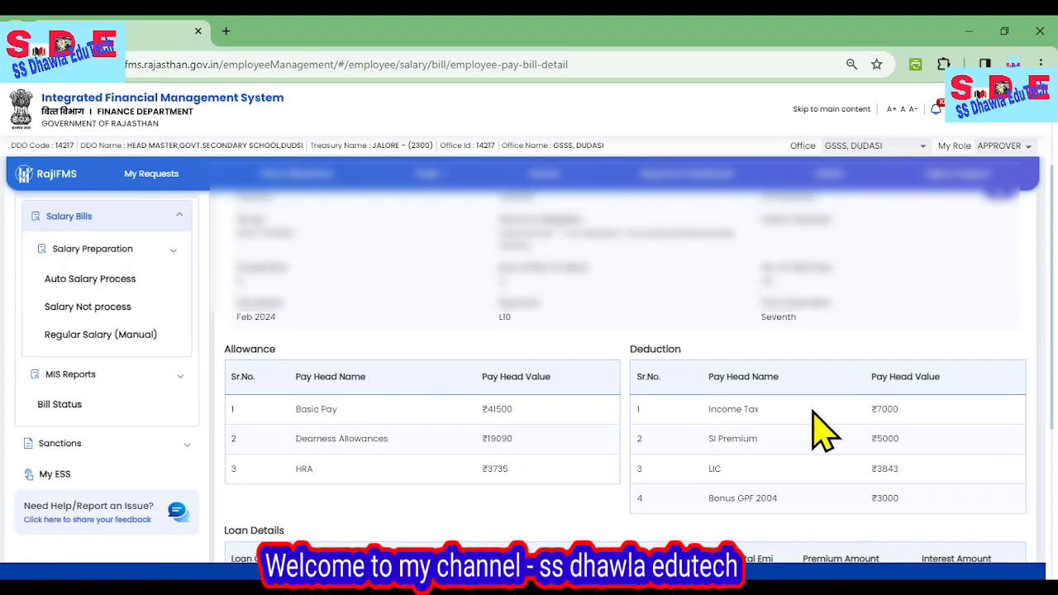
{"action": "scroll", "coordinate": [603, 386], "scroll_direction": "down", "scroll_amount": 2}
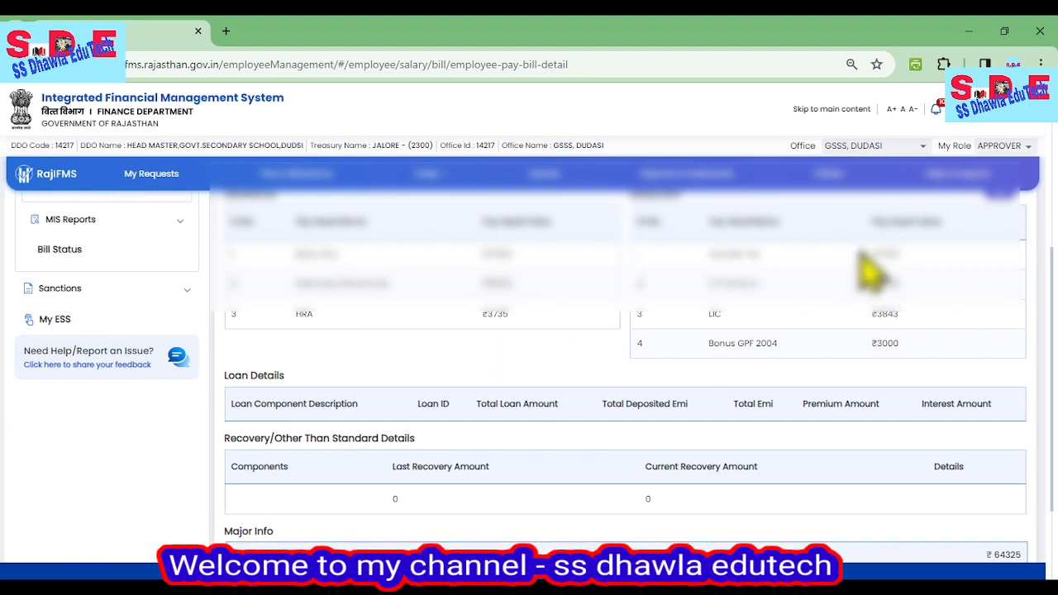
{"action": "left_click_drag", "start_coordinate": [872, 256], "coordinate": [912, 257]}
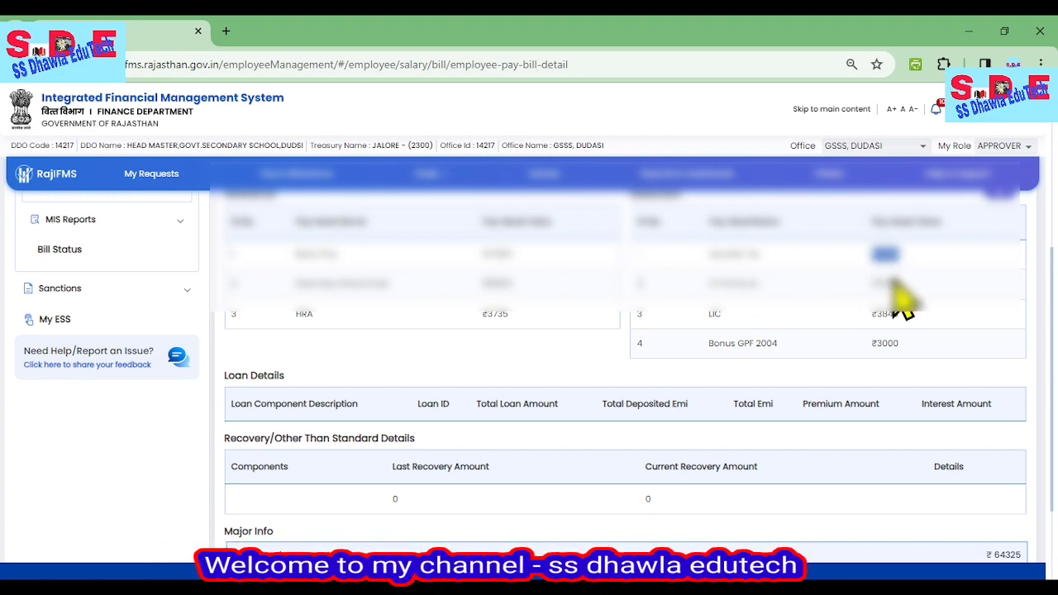
{"action": "scroll", "coordinate": [897, 289], "scroll_direction": "down", "scroll_amount": 1}
{"action": "scroll", "coordinate": [933, 326], "scroll_direction": "up", "scroll_amount": 3}
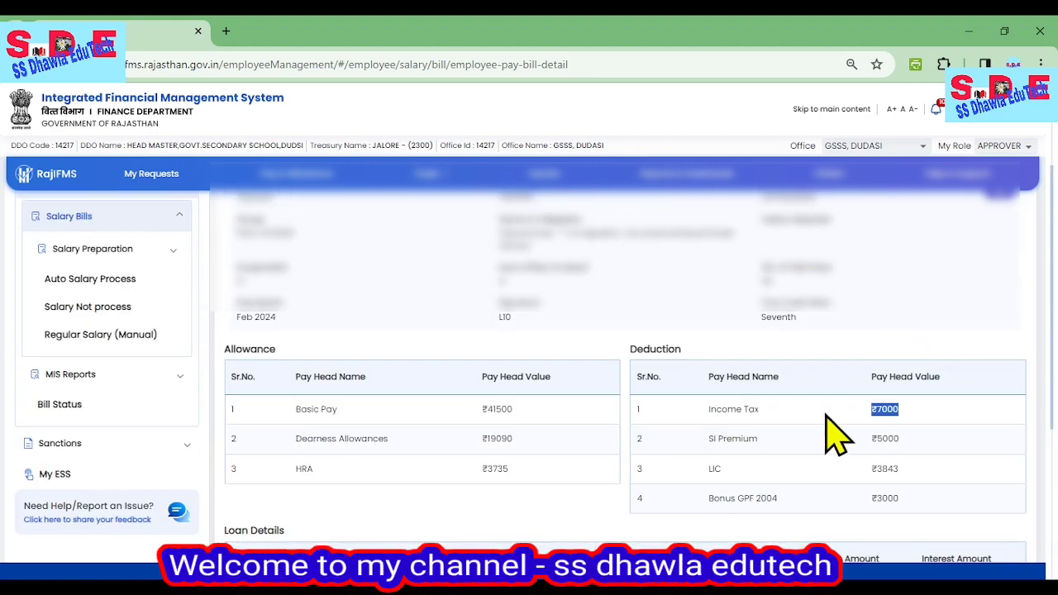